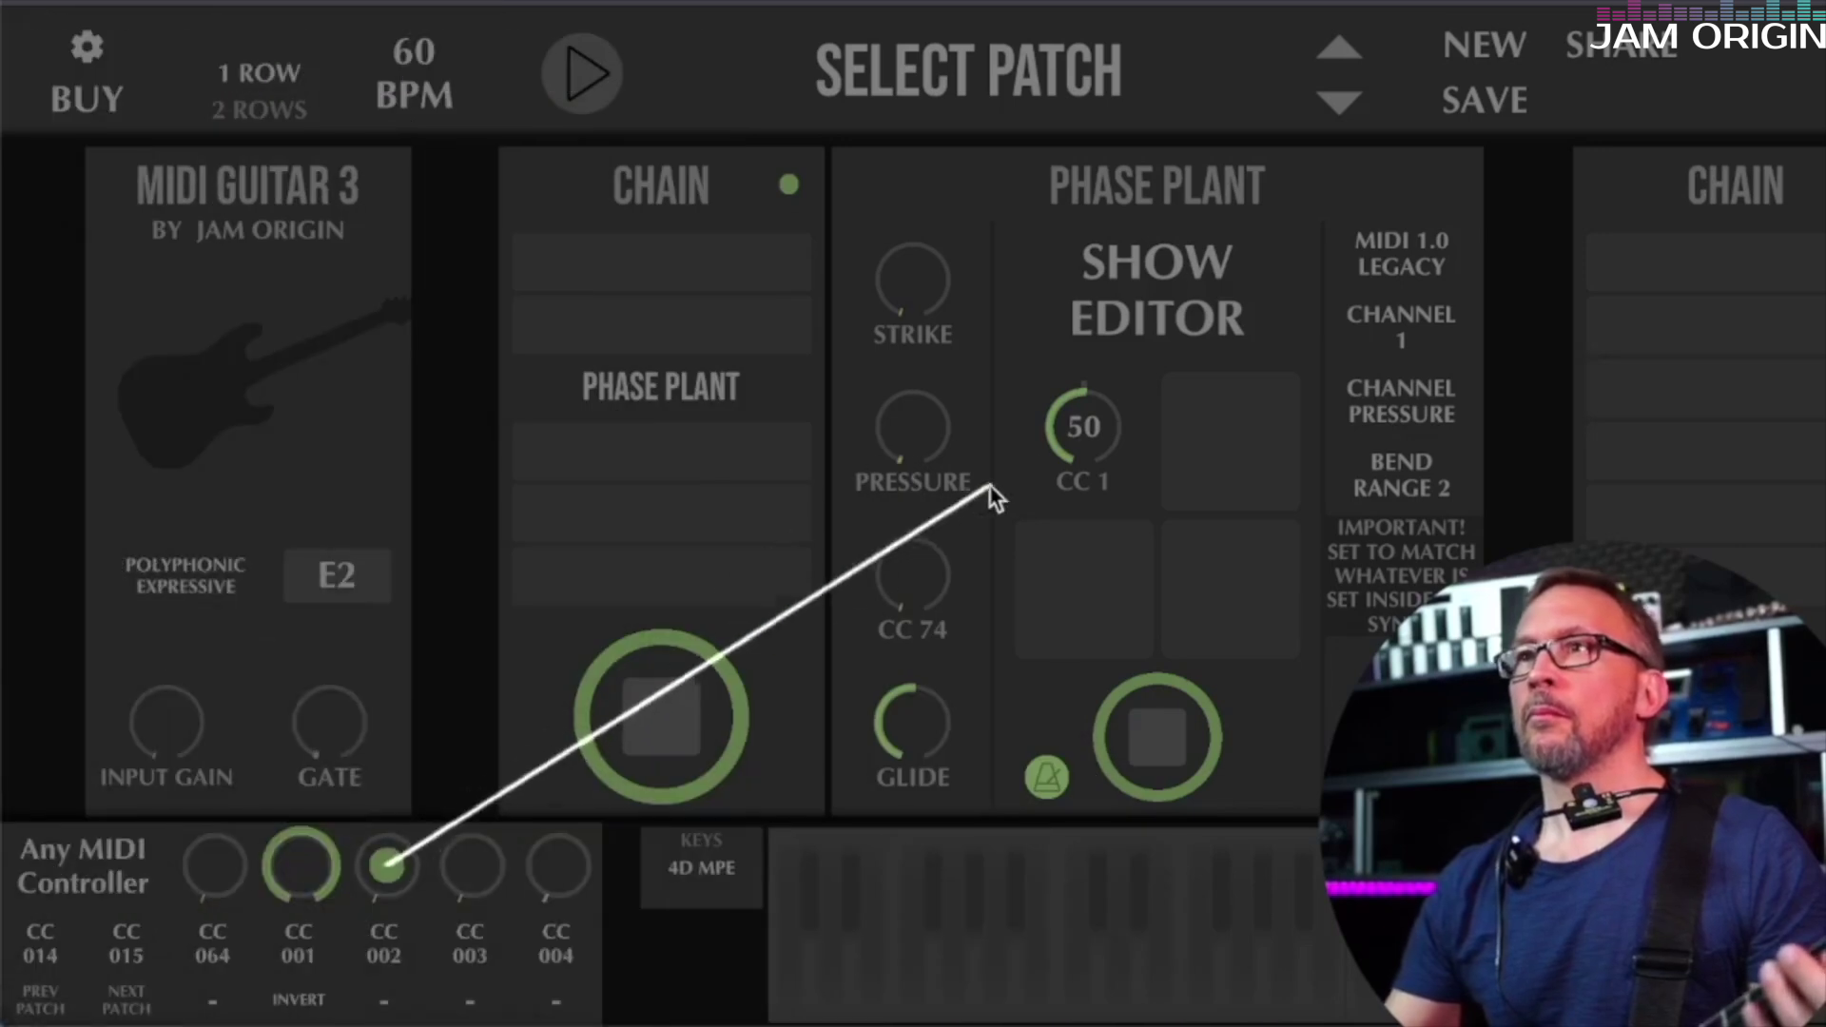
- Connect controller CC 002 and the Pressure modulator to Phase Plant's CC 1
{"action": "left_click_drag", "start_coordinate": [990, 493], "coordinate": [1102, 425]}
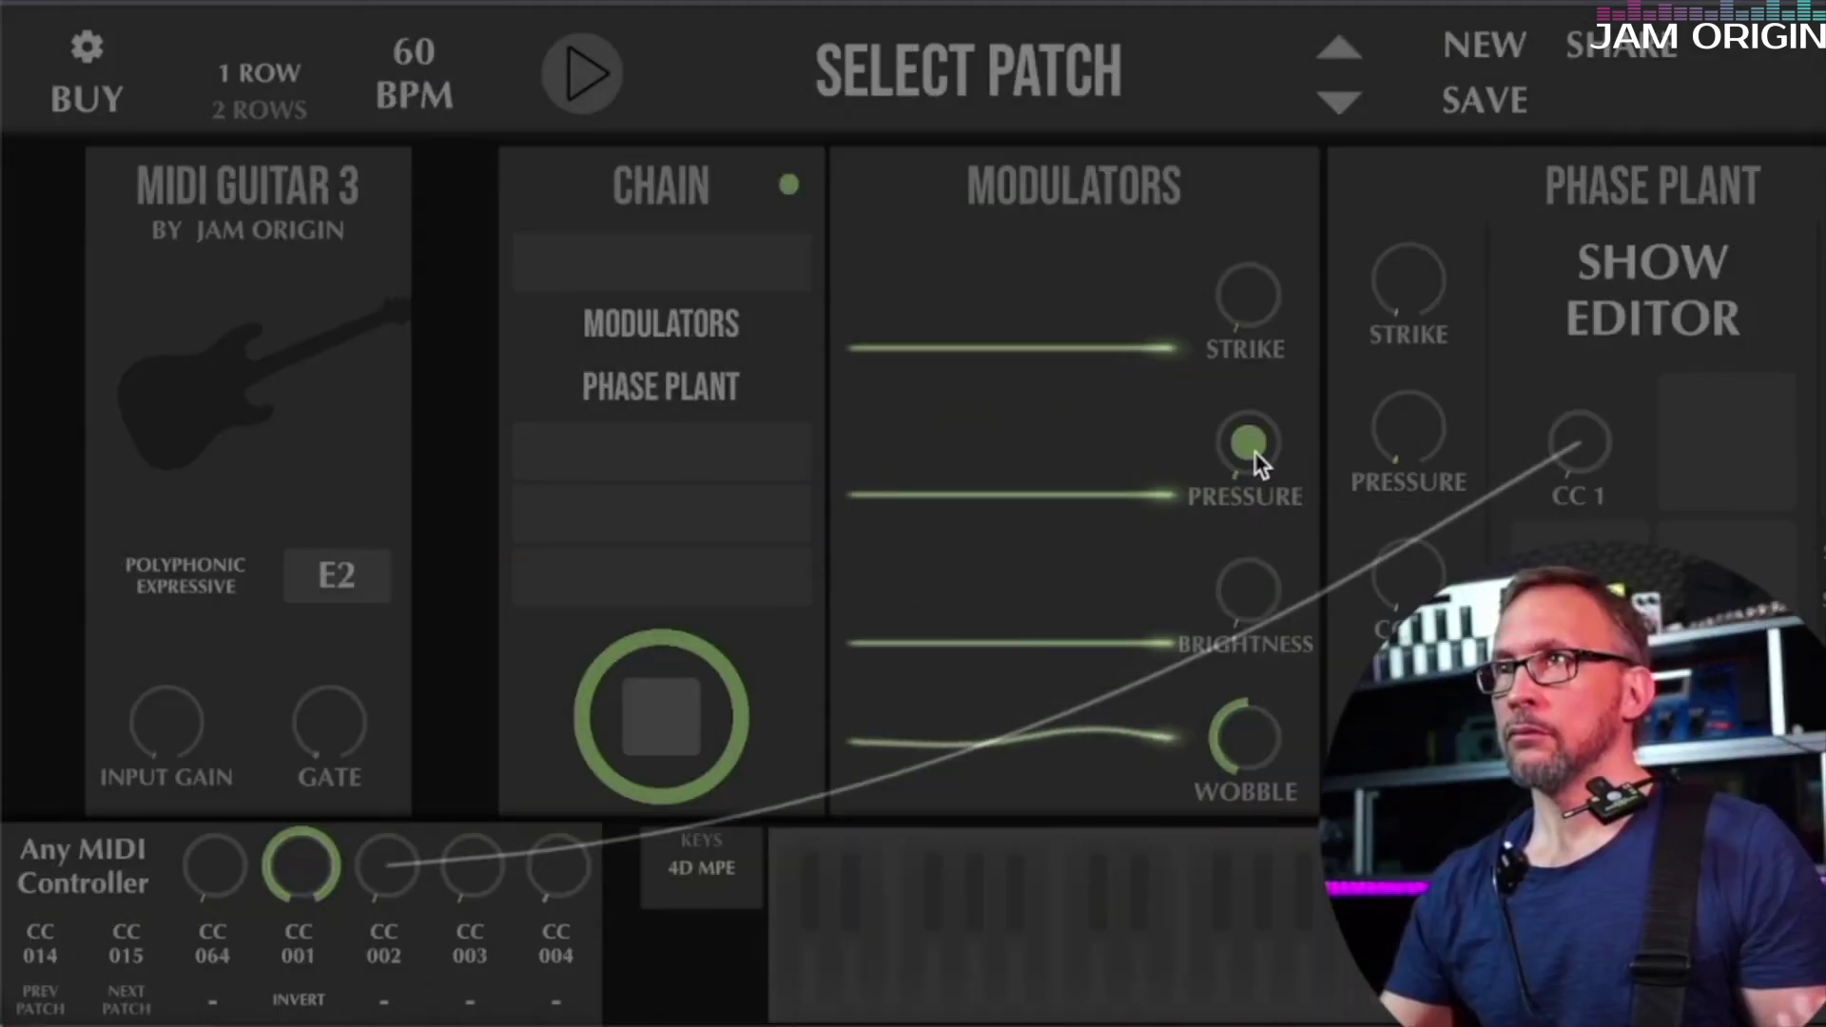
{"action": "left_click_drag", "start_coordinate": [1249, 442], "coordinate": [1602, 443]}
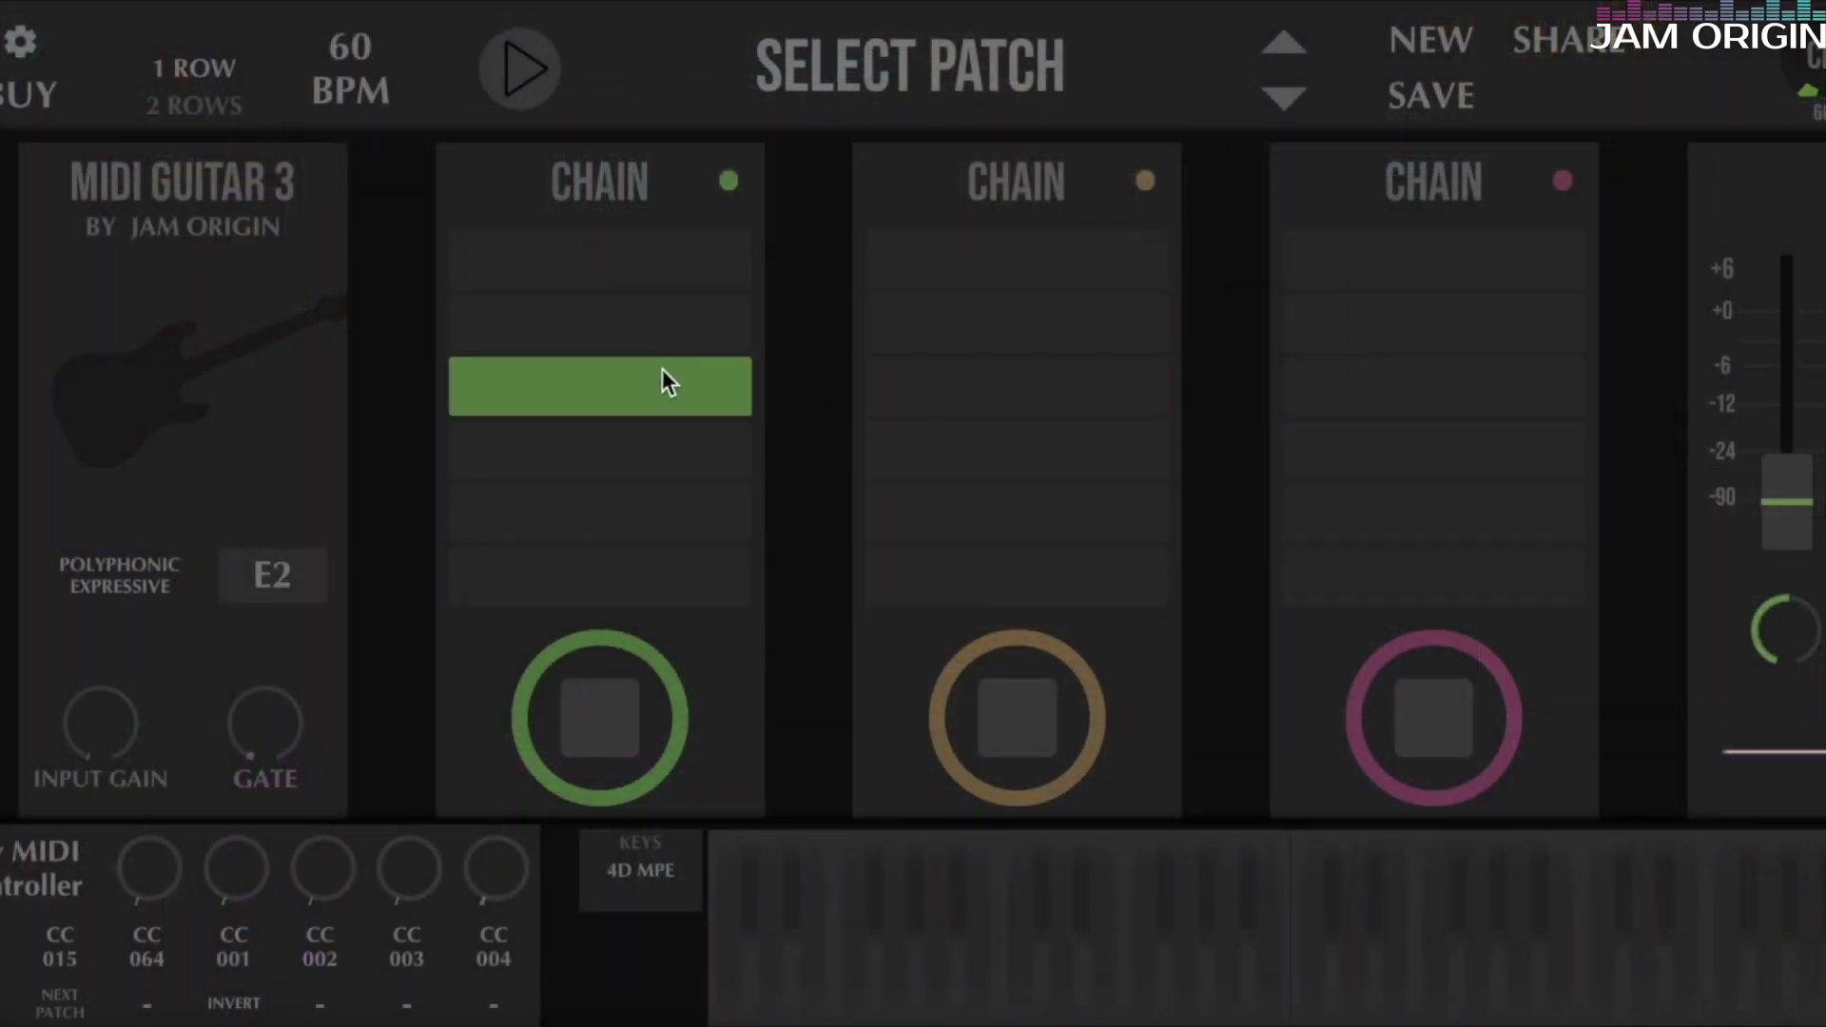
- Show the MIDI Machines plugin category from an empty chain slot's plugin list
{"action": "left_click", "coordinate": [662, 371]}
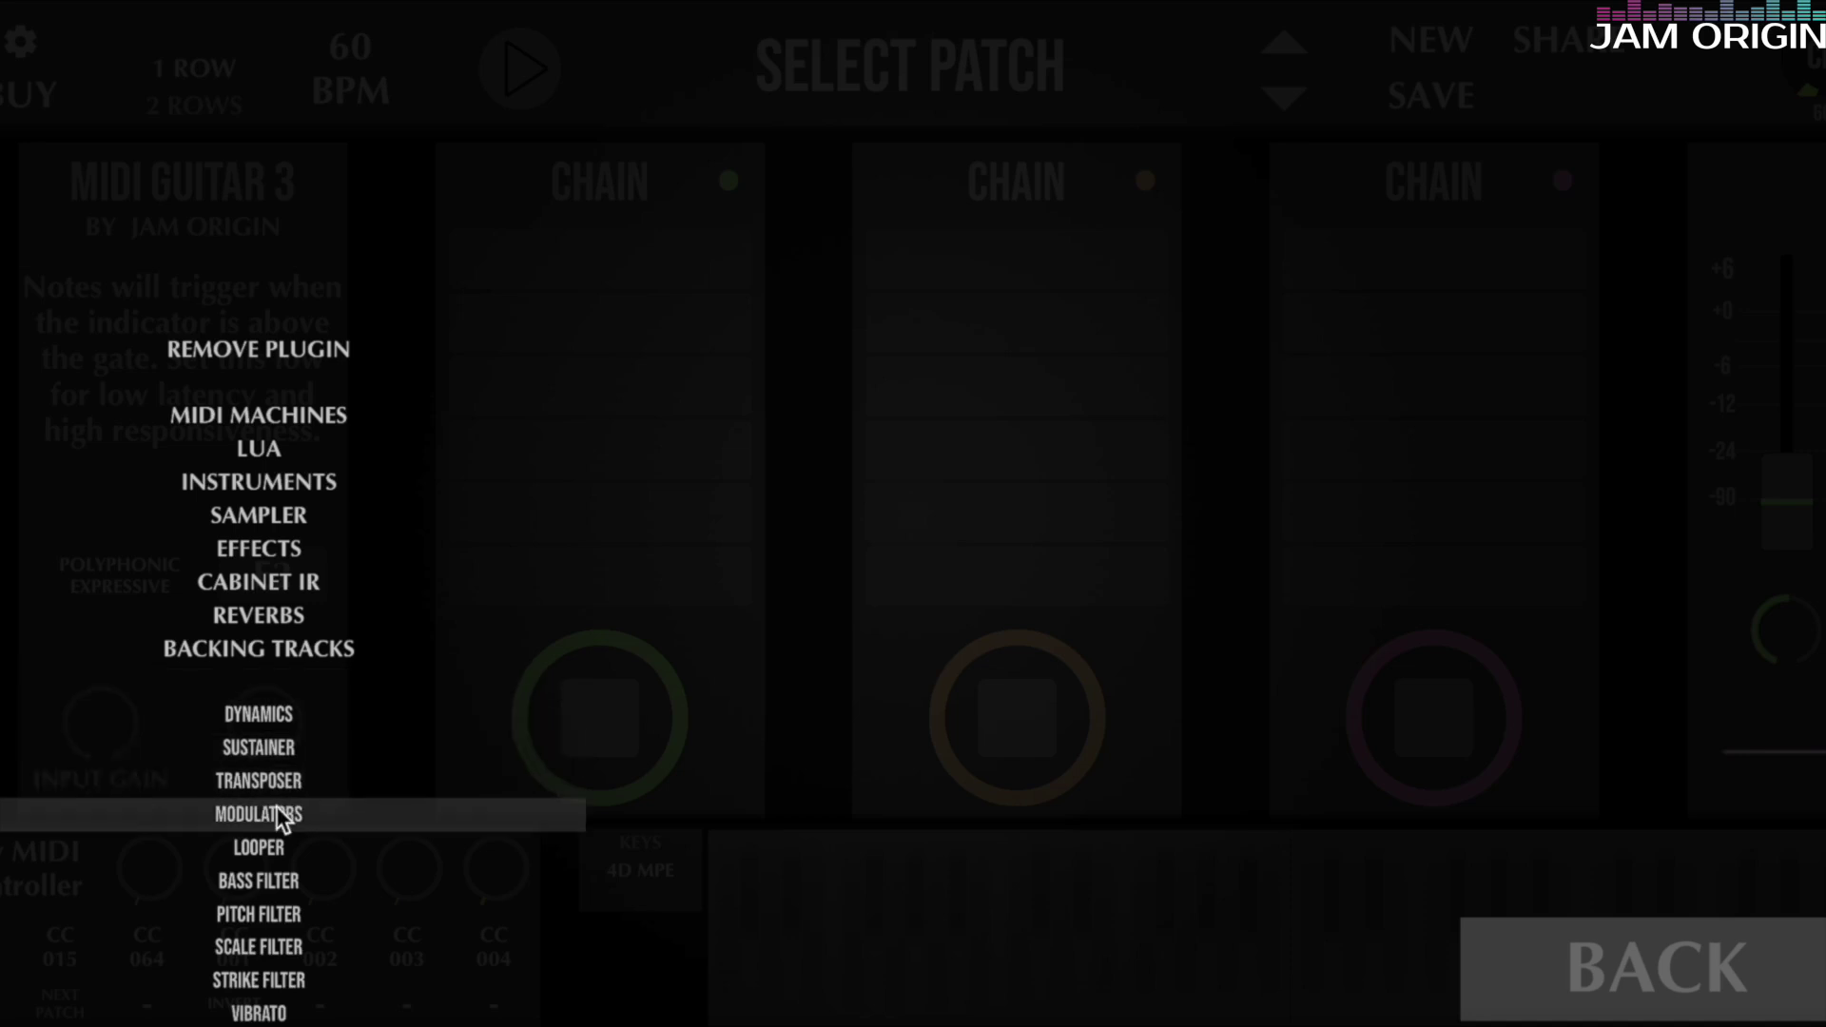
{"action": "left_click", "coordinate": [267, 421]}
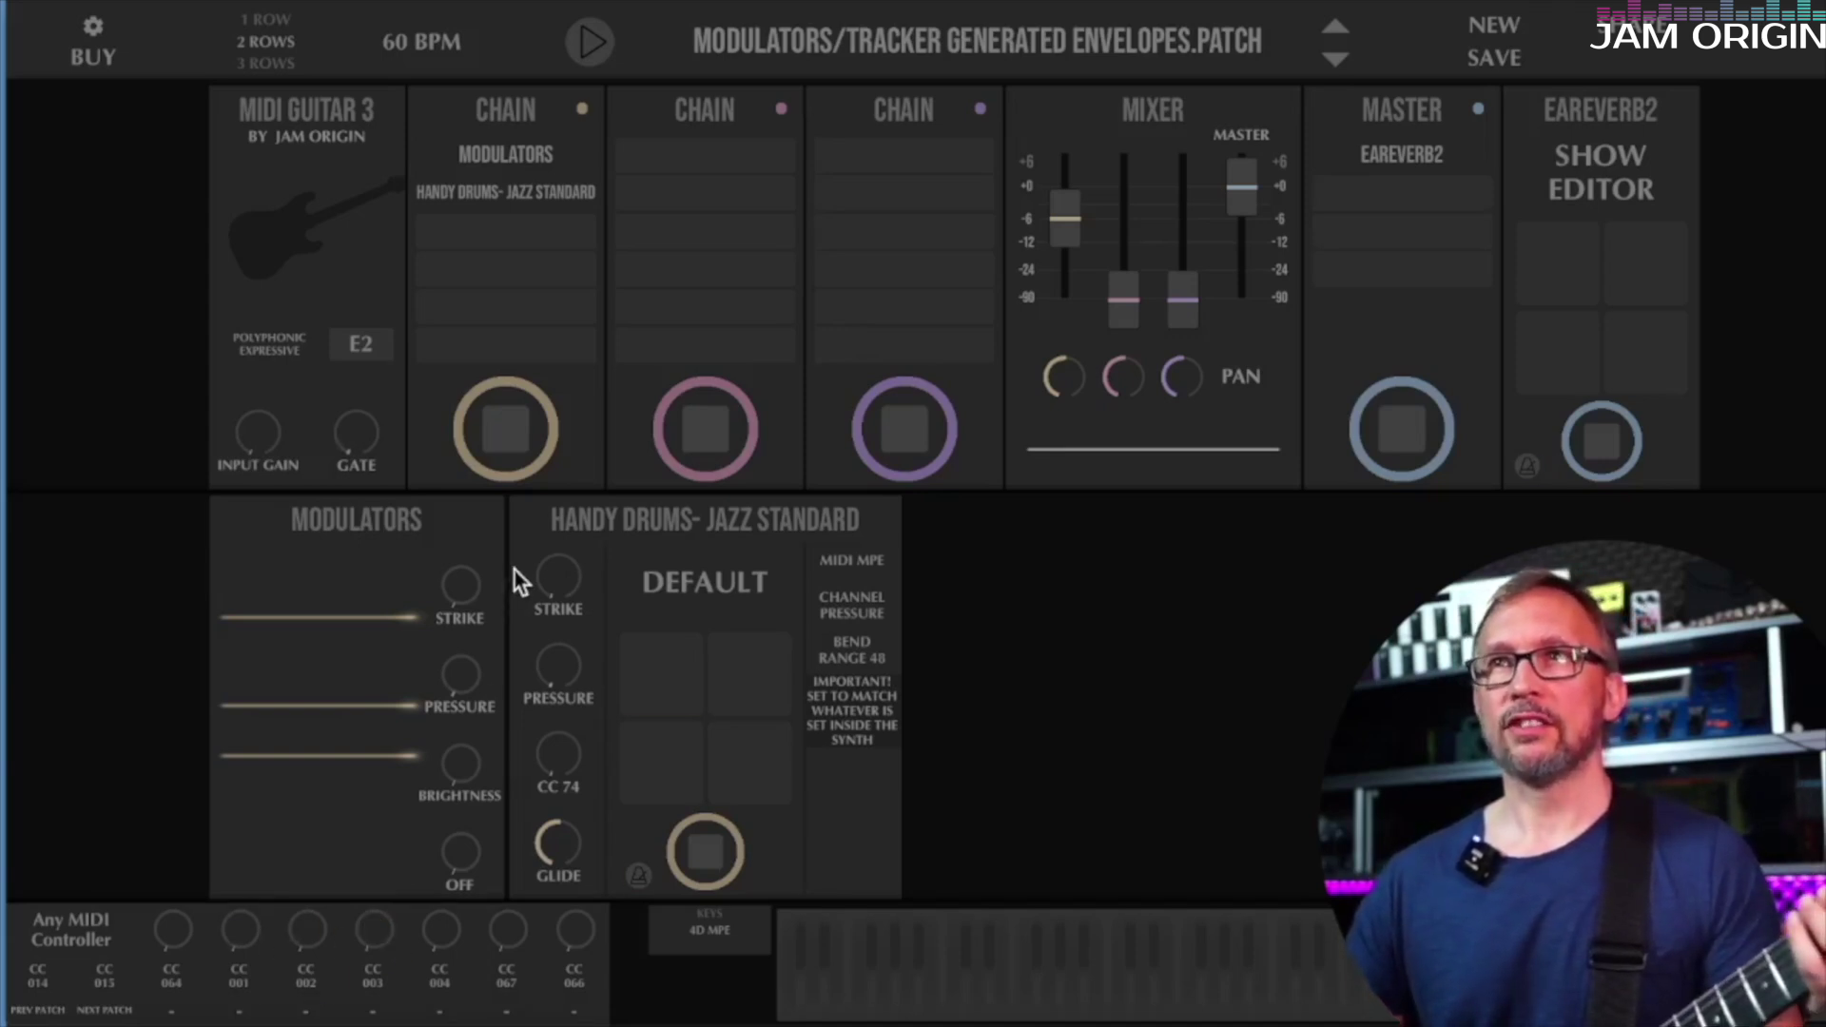
- Patch the Strike modulator into Handy Drums' Strike and wire CC 001 to the top Strike envelope
{"action": "left_click_drag", "start_coordinate": [458, 584], "coordinate": [559, 582]}
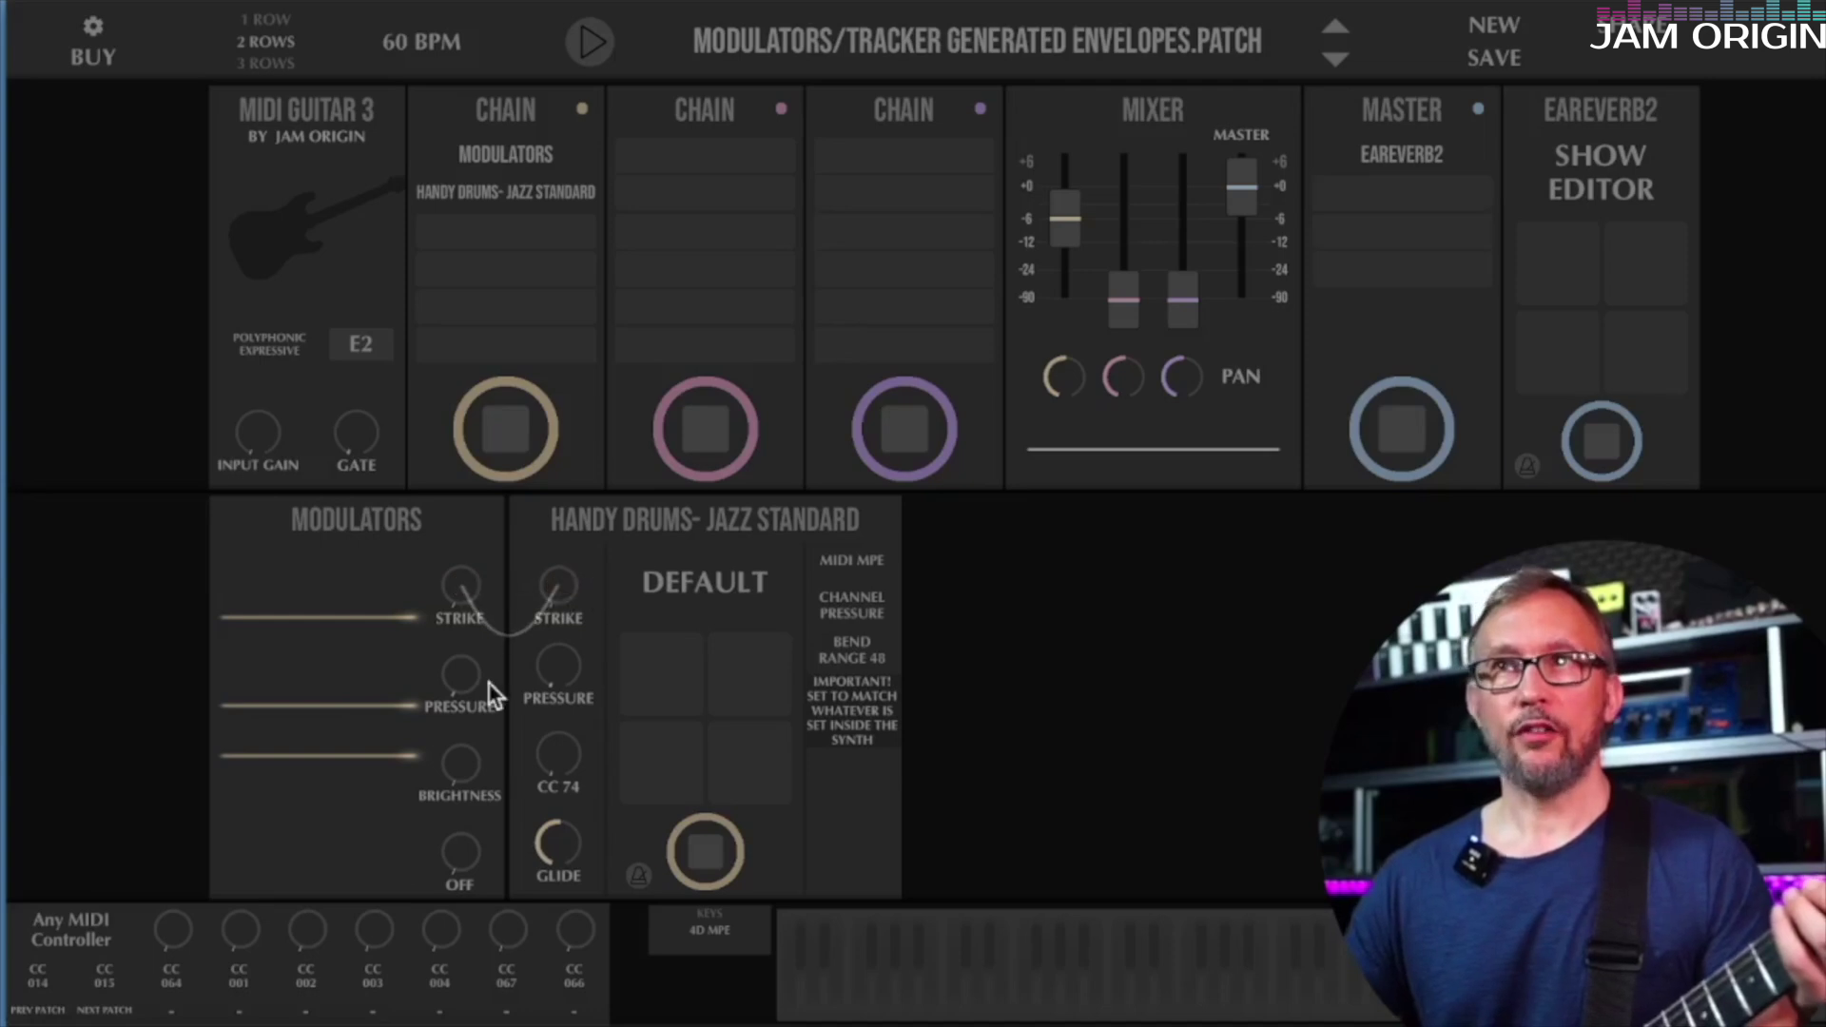
{"action": "left_click_drag", "start_coordinate": [239, 932], "coordinate": [352, 618]}
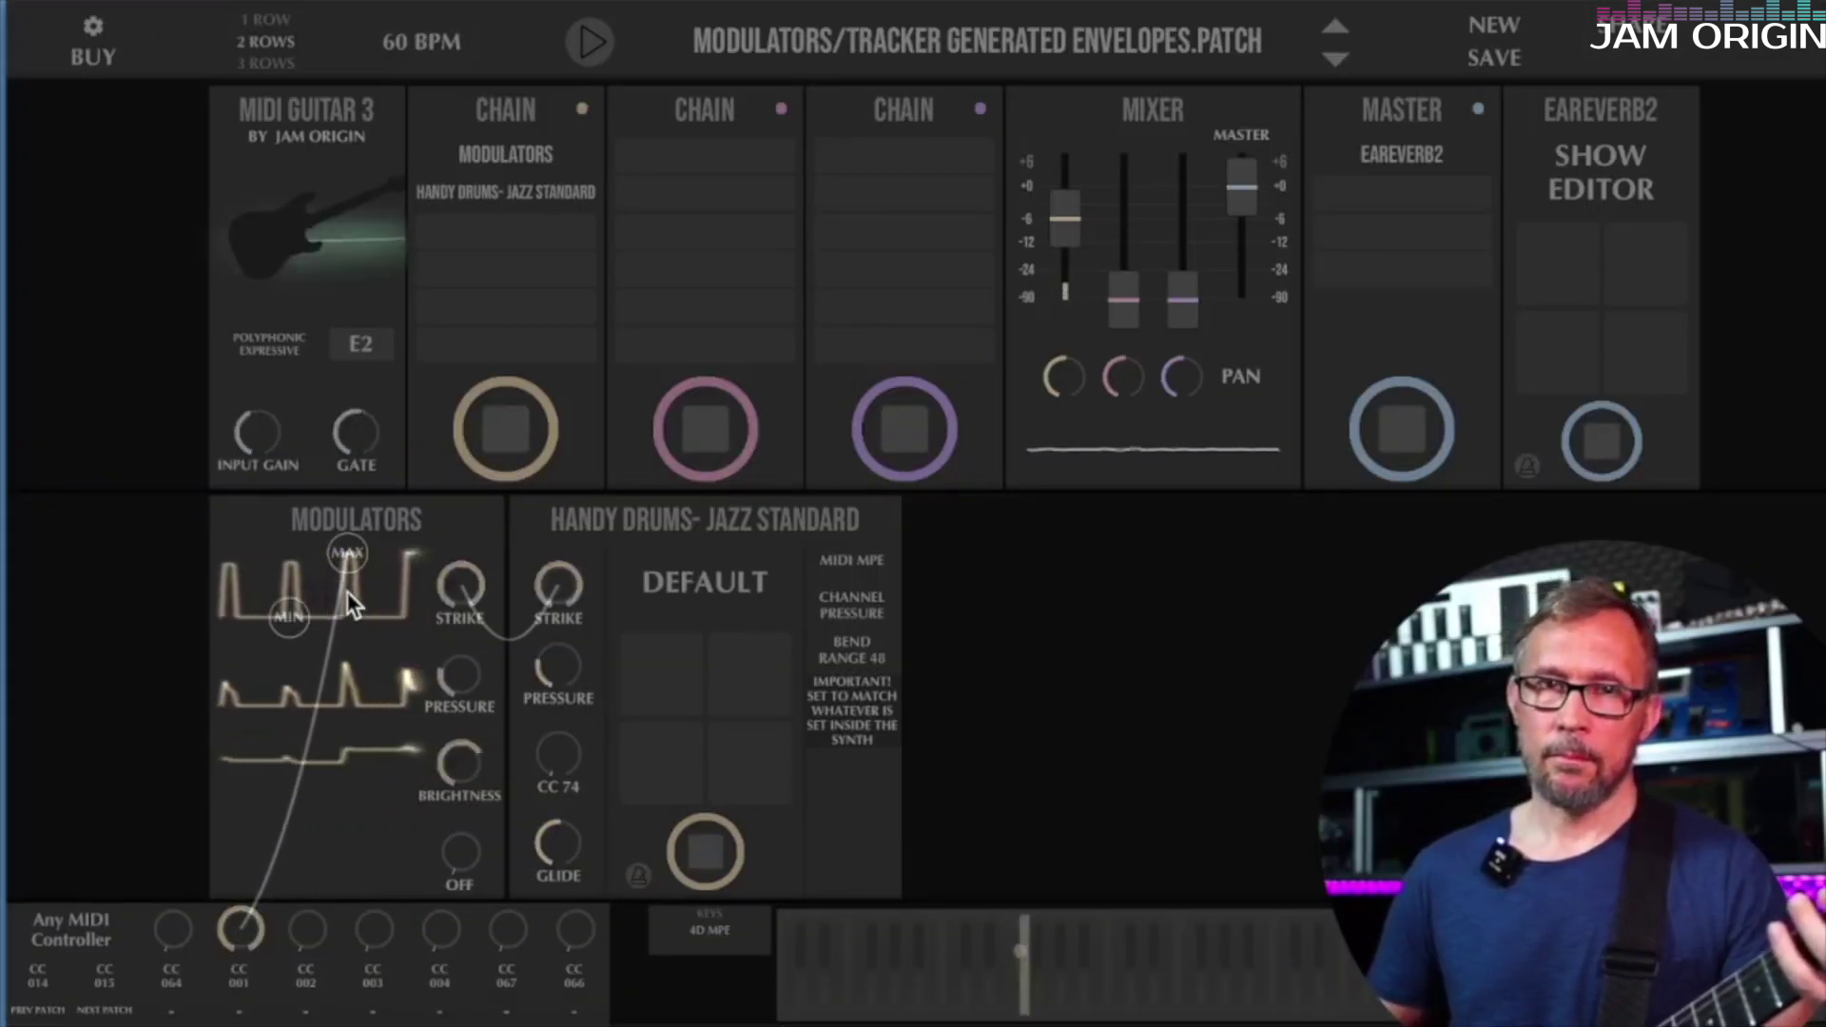
- Lower the top Strike envelope's maximum slightly
{"action": "left_click_drag", "start_coordinate": [346, 591], "coordinate": [348, 603]}
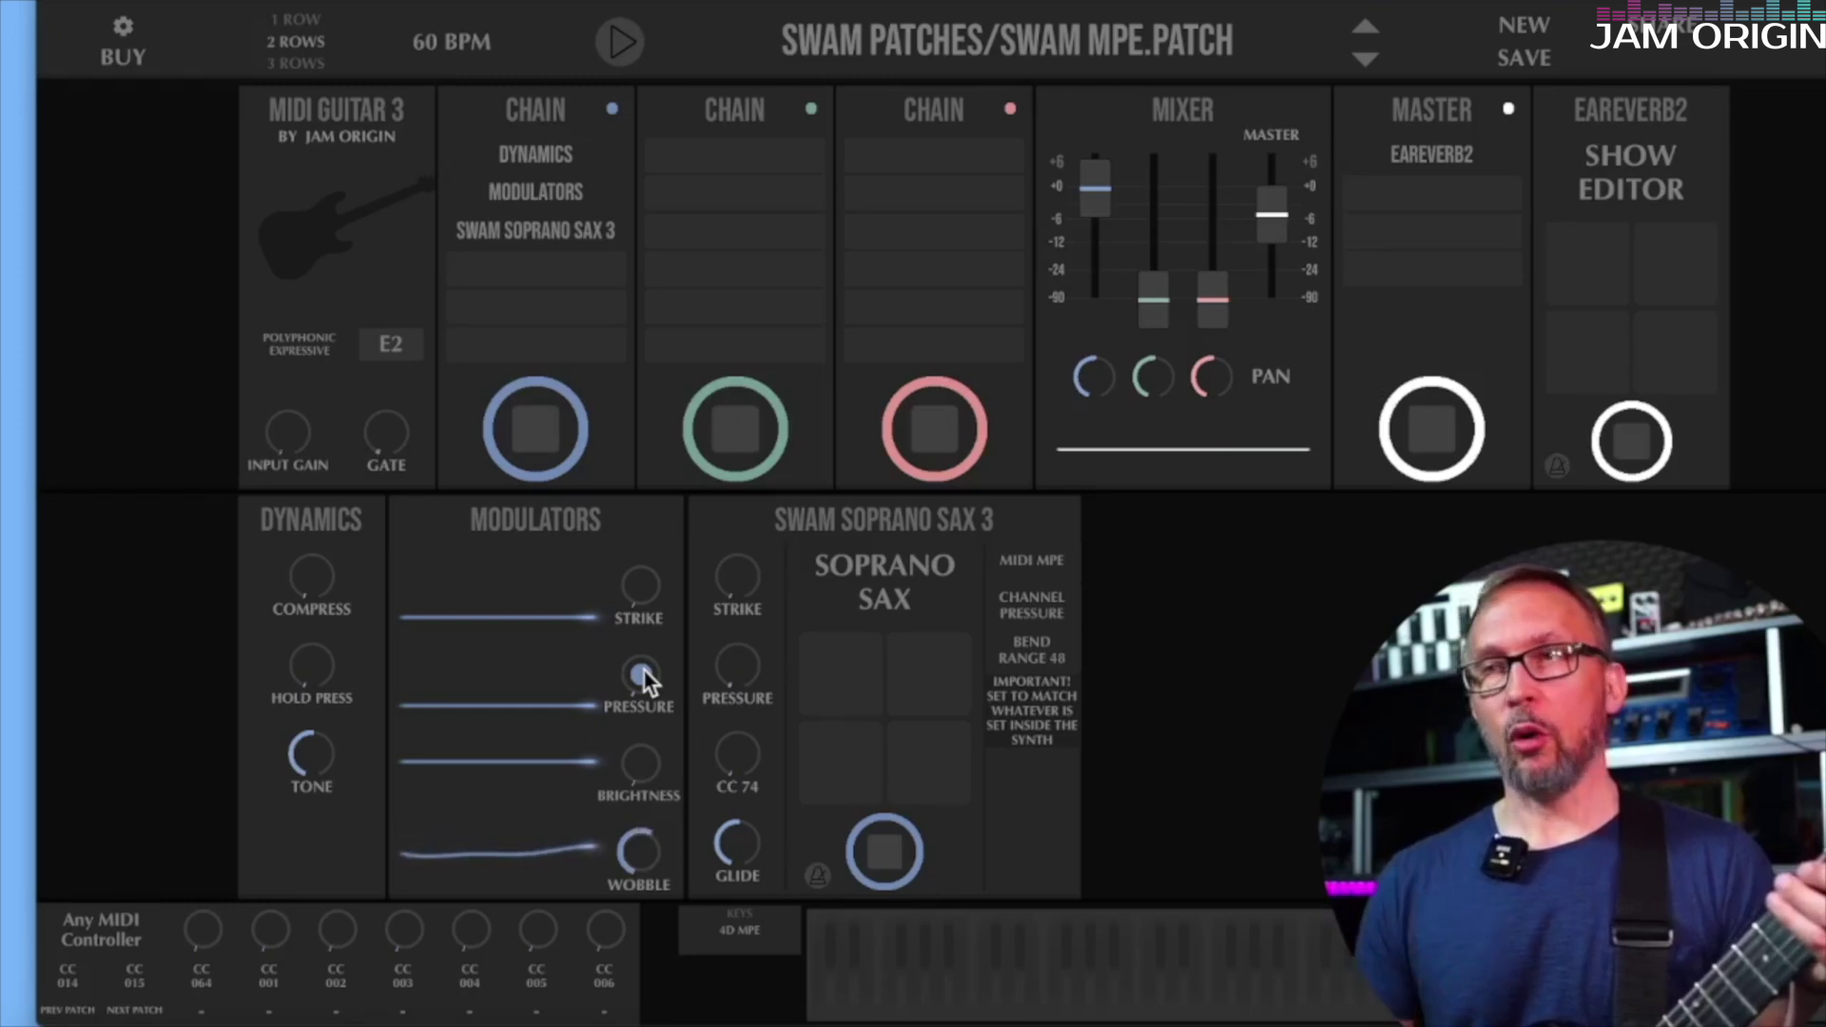
{"action": "left_click_drag", "start_coordinate": [643, 669], "coordinate": [734, 672]}
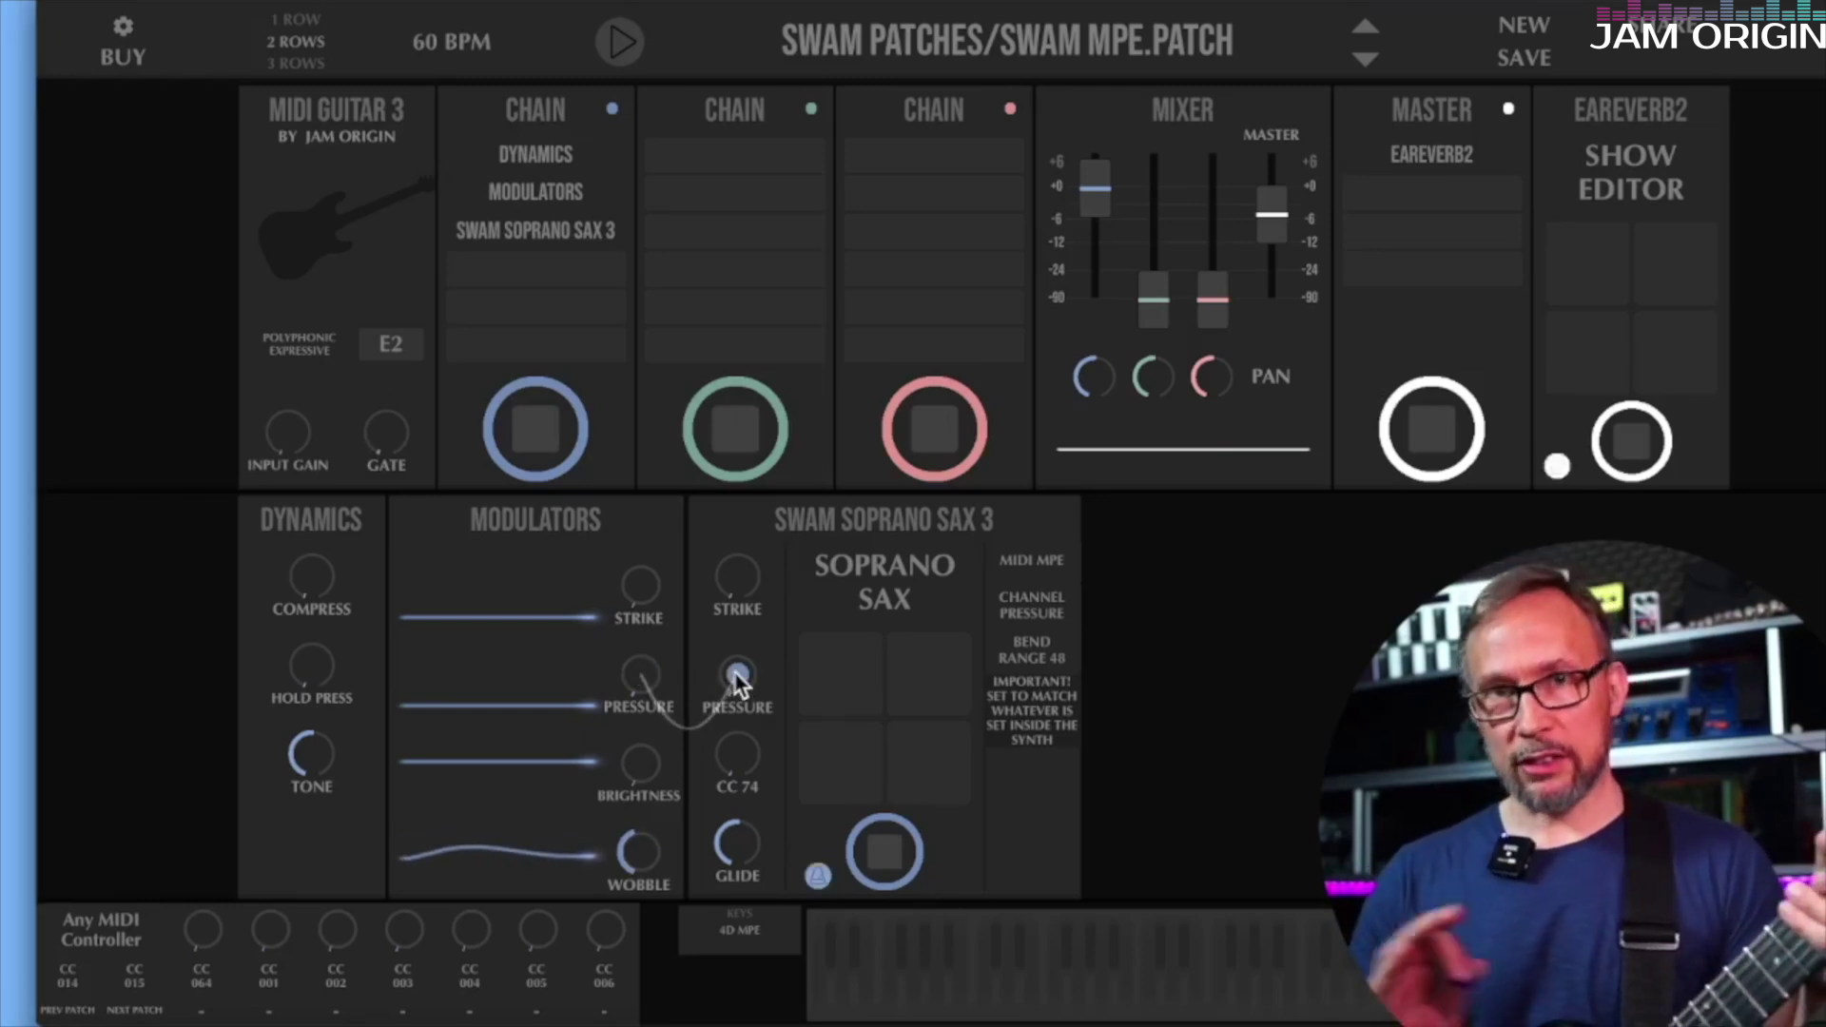
- Raise the minimum level of the Pressure modulator lane
{"action": "mouse_move", "coordinate": [594, 691]}
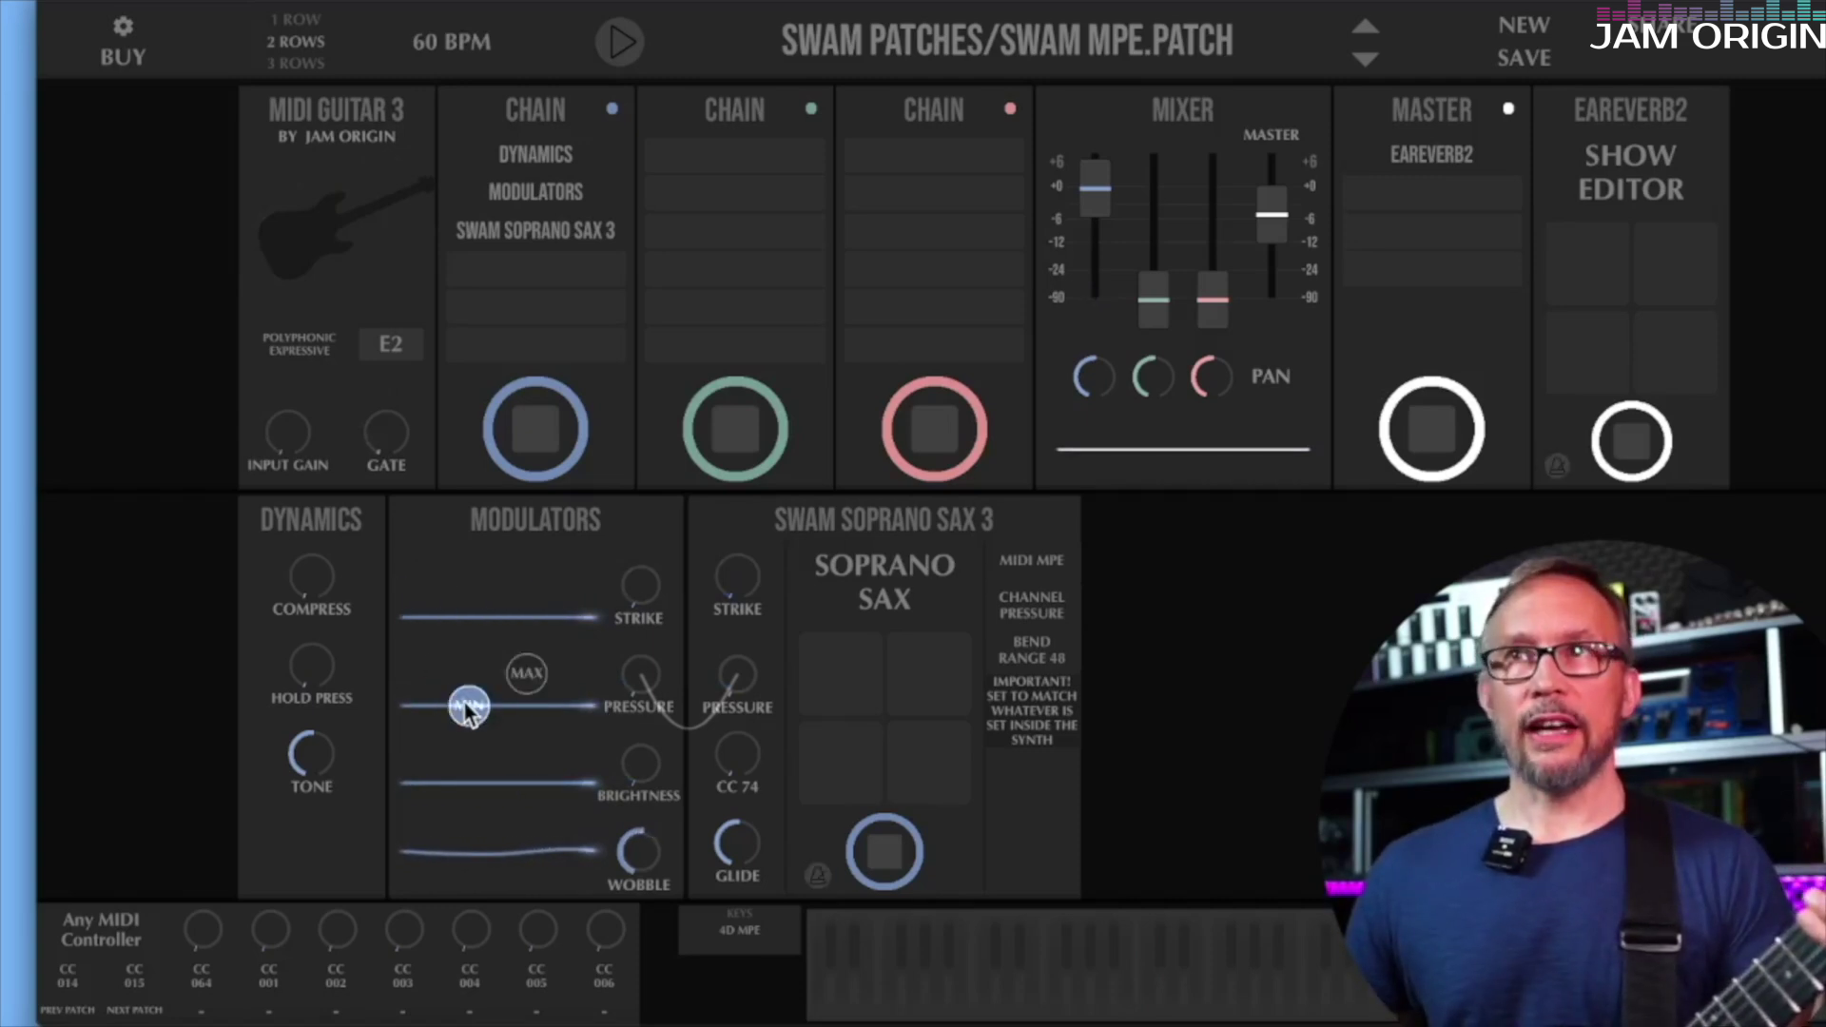
{"action": "left_click_drag", "start_coordinate": [467, 709], "coordinate": [456, 669]}
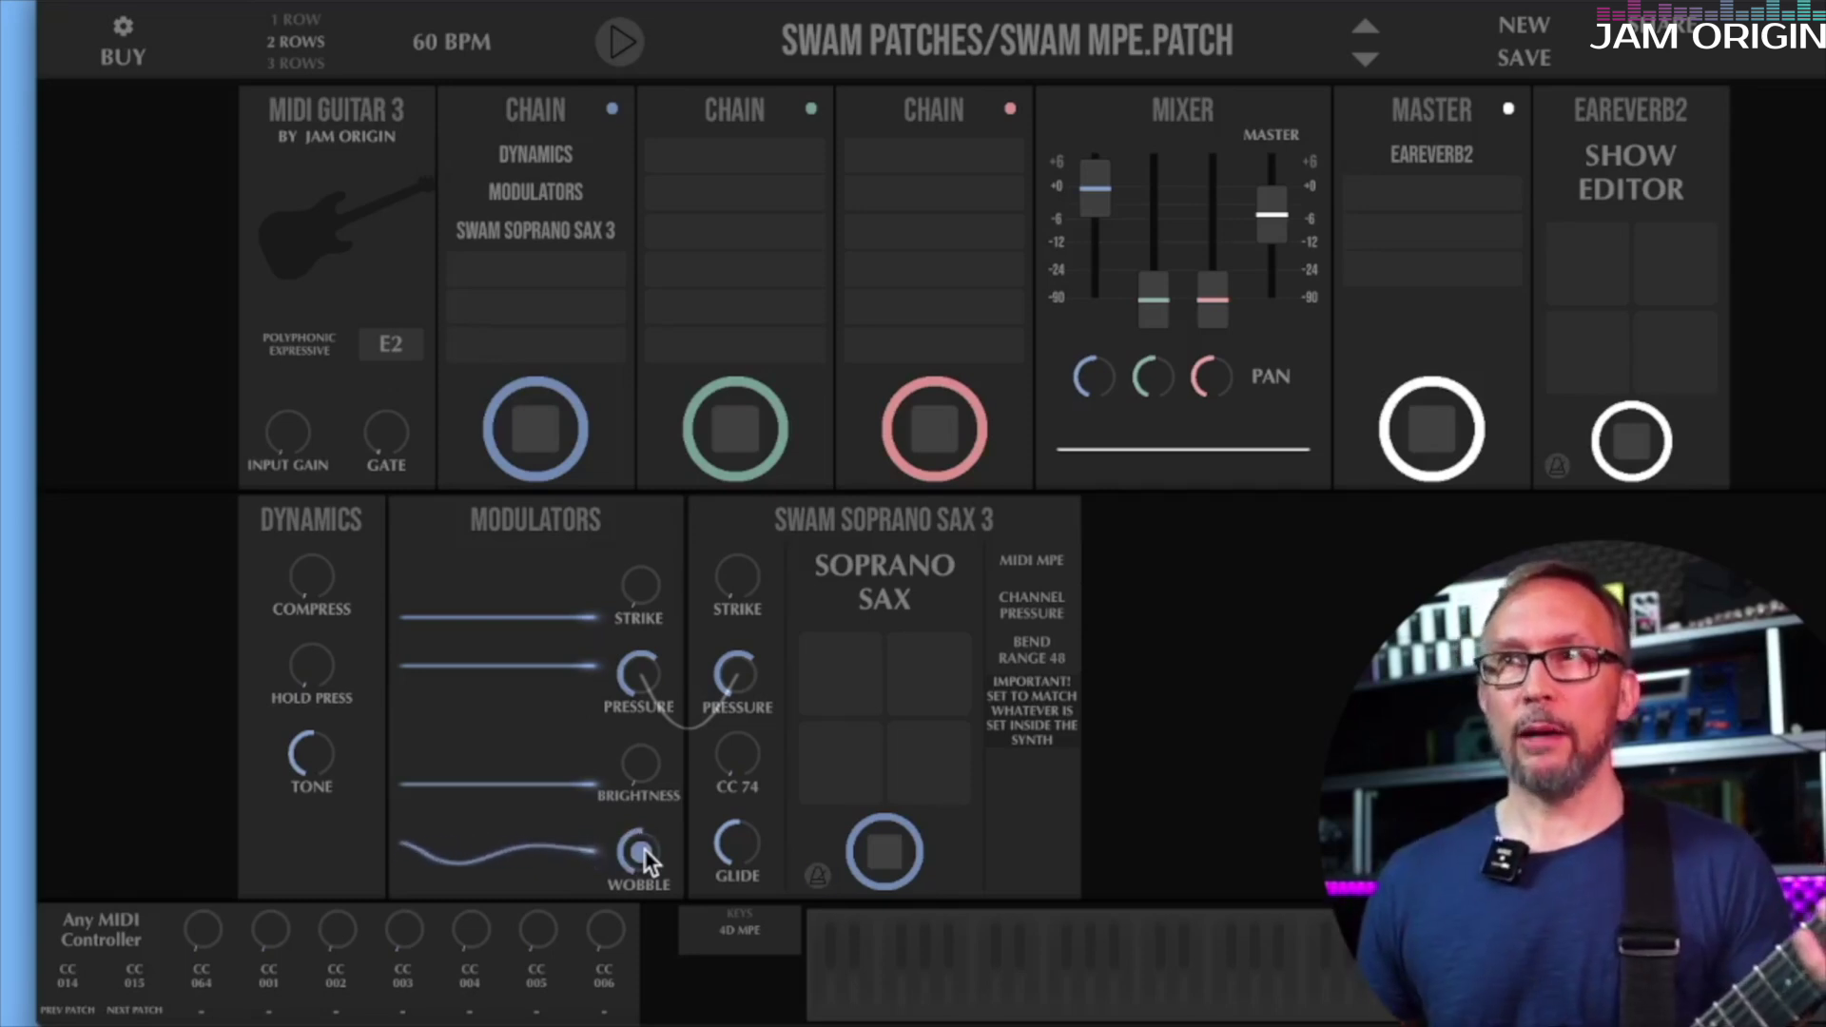
- Connect the Wobble modulator to the Pressure modulator lane so it varies its range
{"action": "left_click_drag", "start_coordinate": [643, 848], "coordinate": [523, 663]}
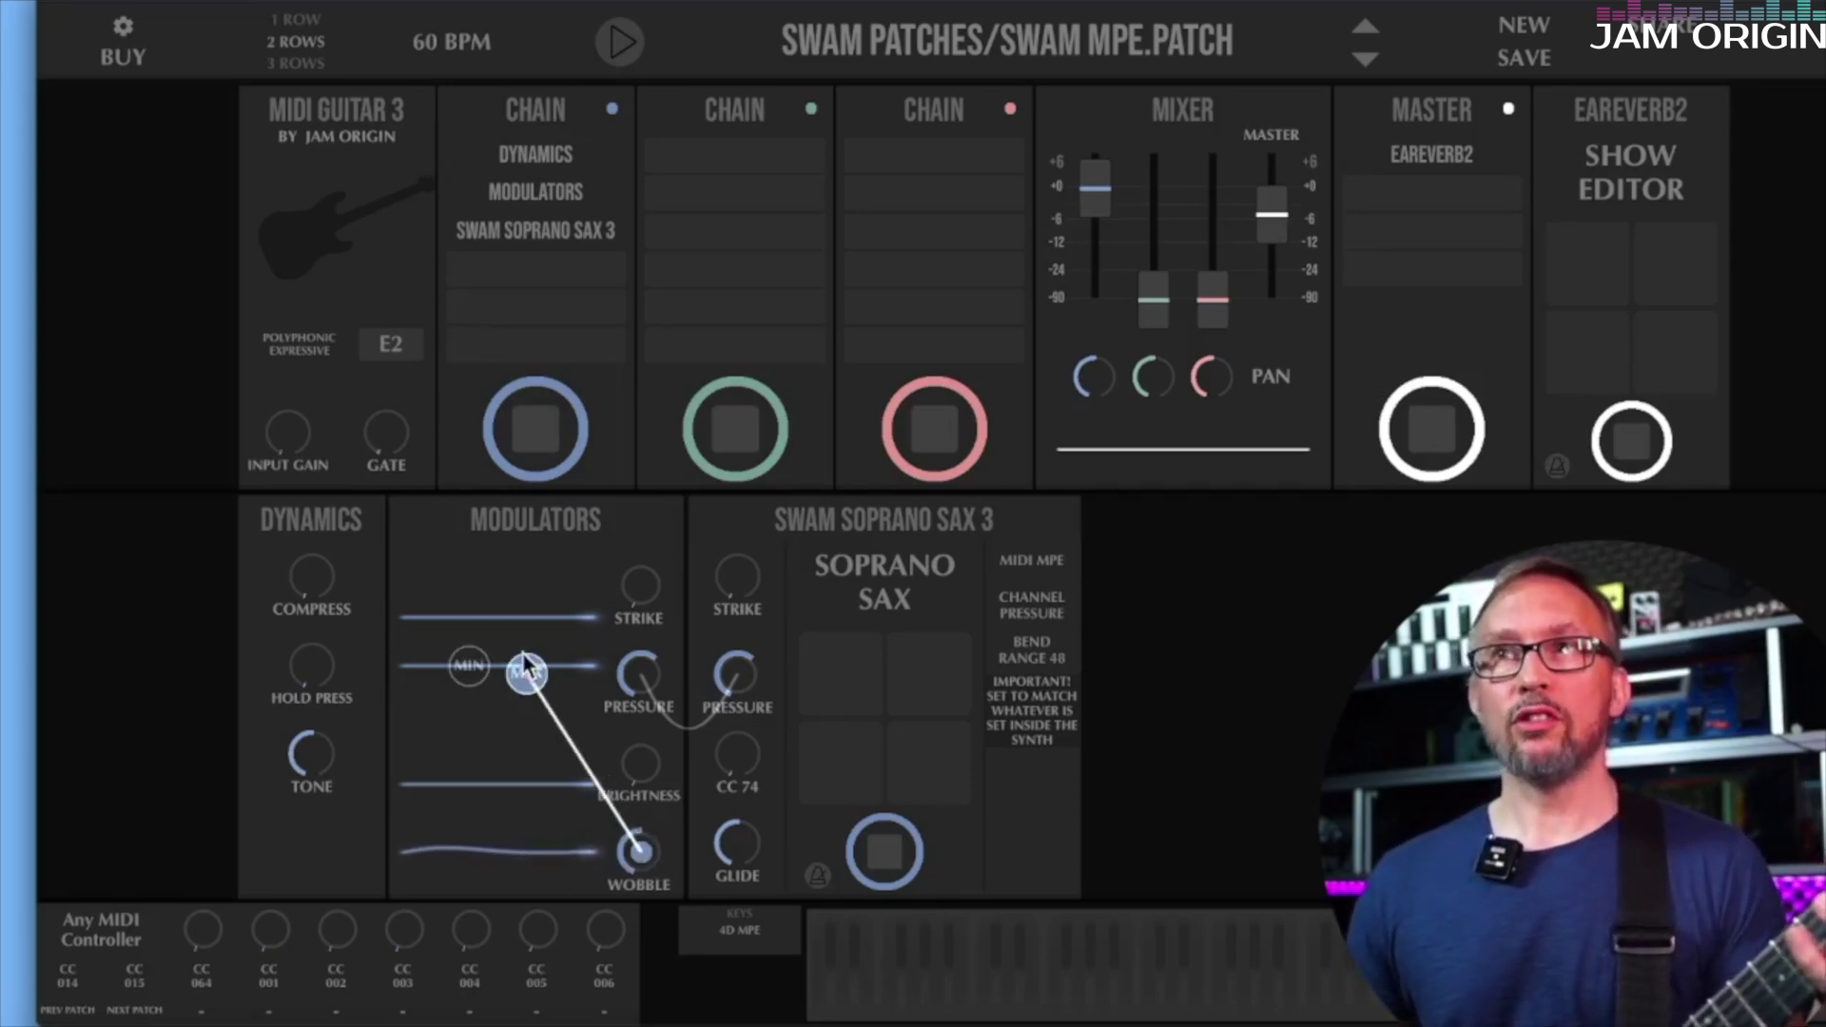
{"action": "left_click_drag", "start_coordinate": [522, 663], "coordinate": [531, 676]}
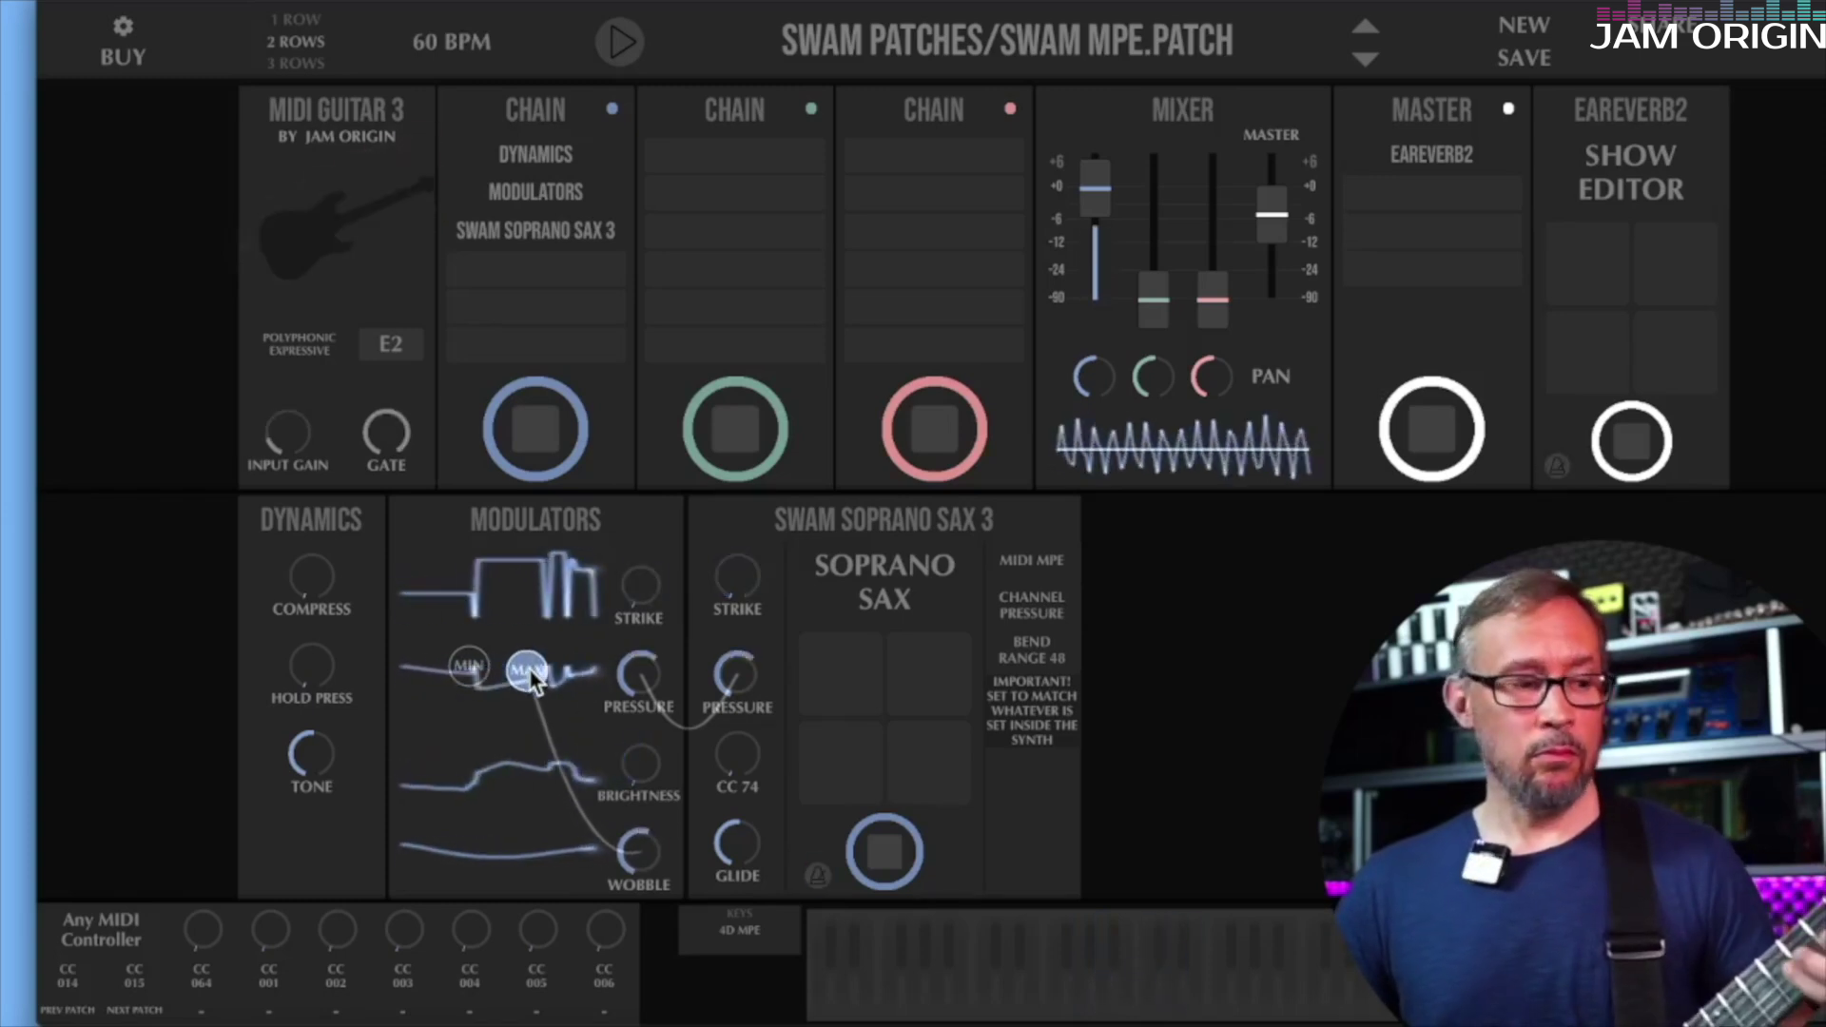
{"action": "mouse_move", "coordinate": [502, 780]}
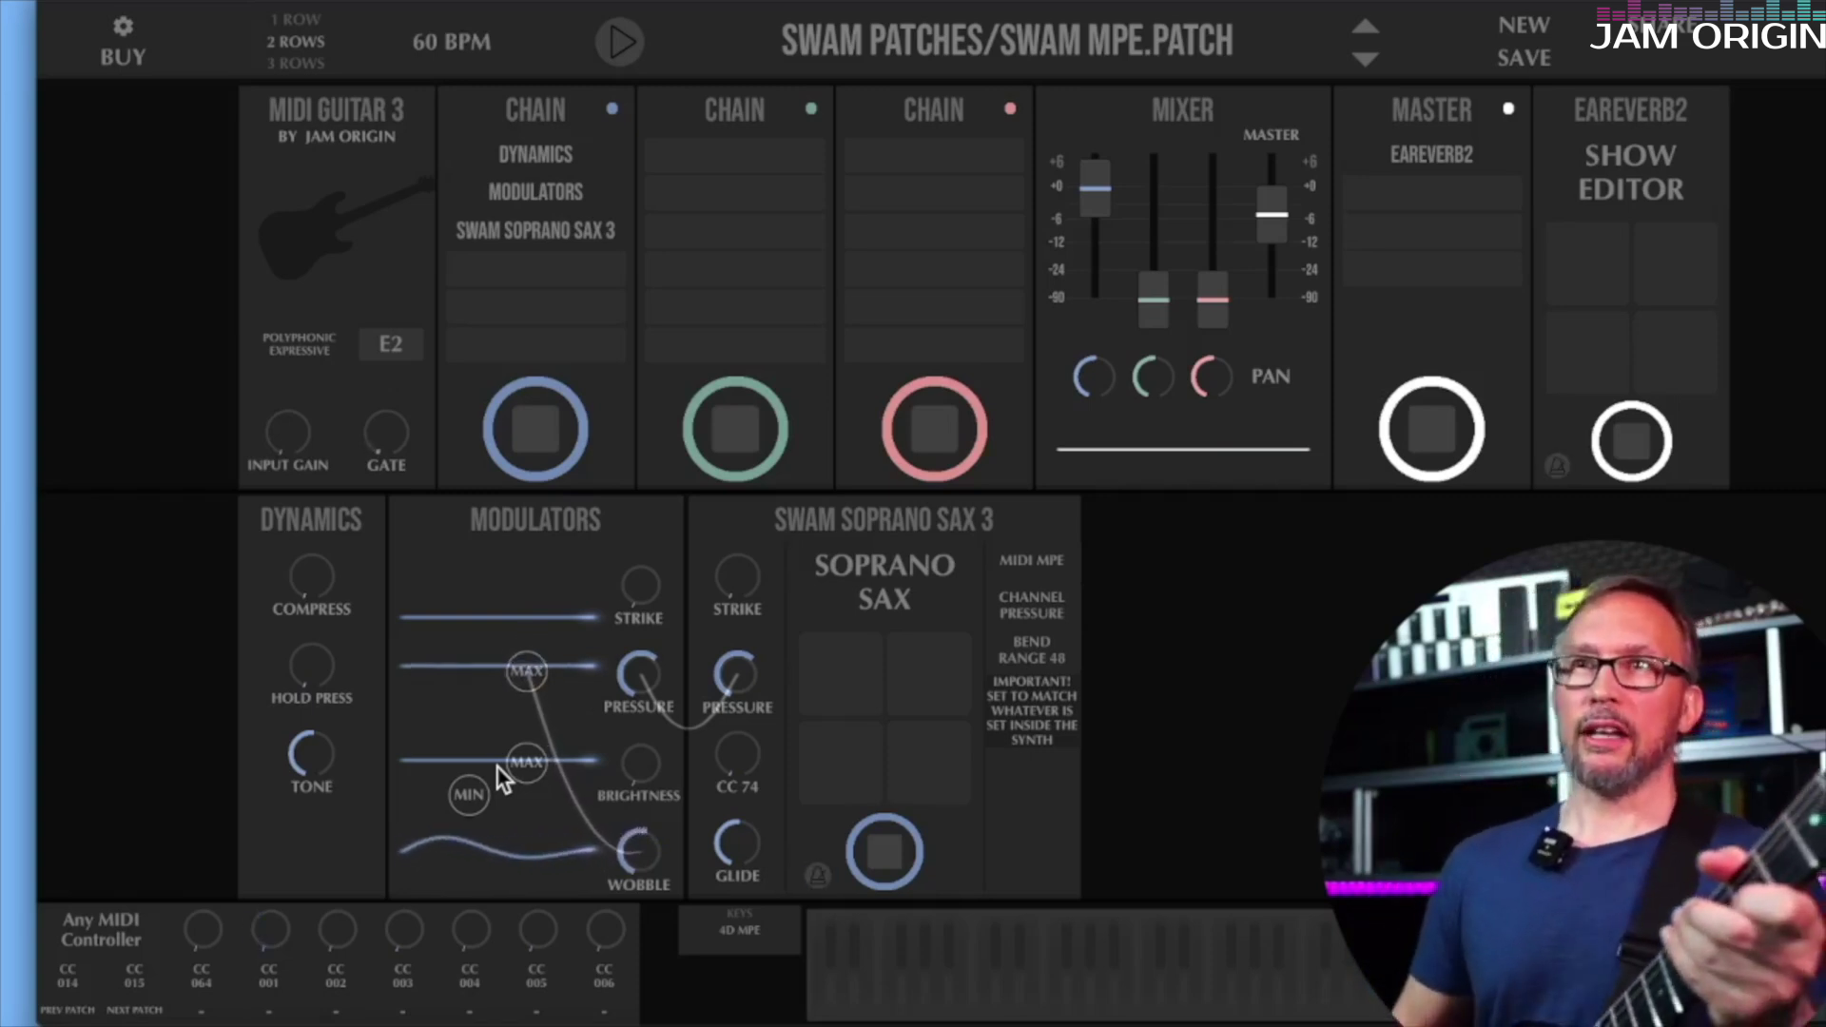
- Assign CC 001 to the Pressure lane's minimum and nudge its maximum up slightly
{"action": "left_click_drag", "start_coordinate": [270, 928], "coordinate": [452, 668]}
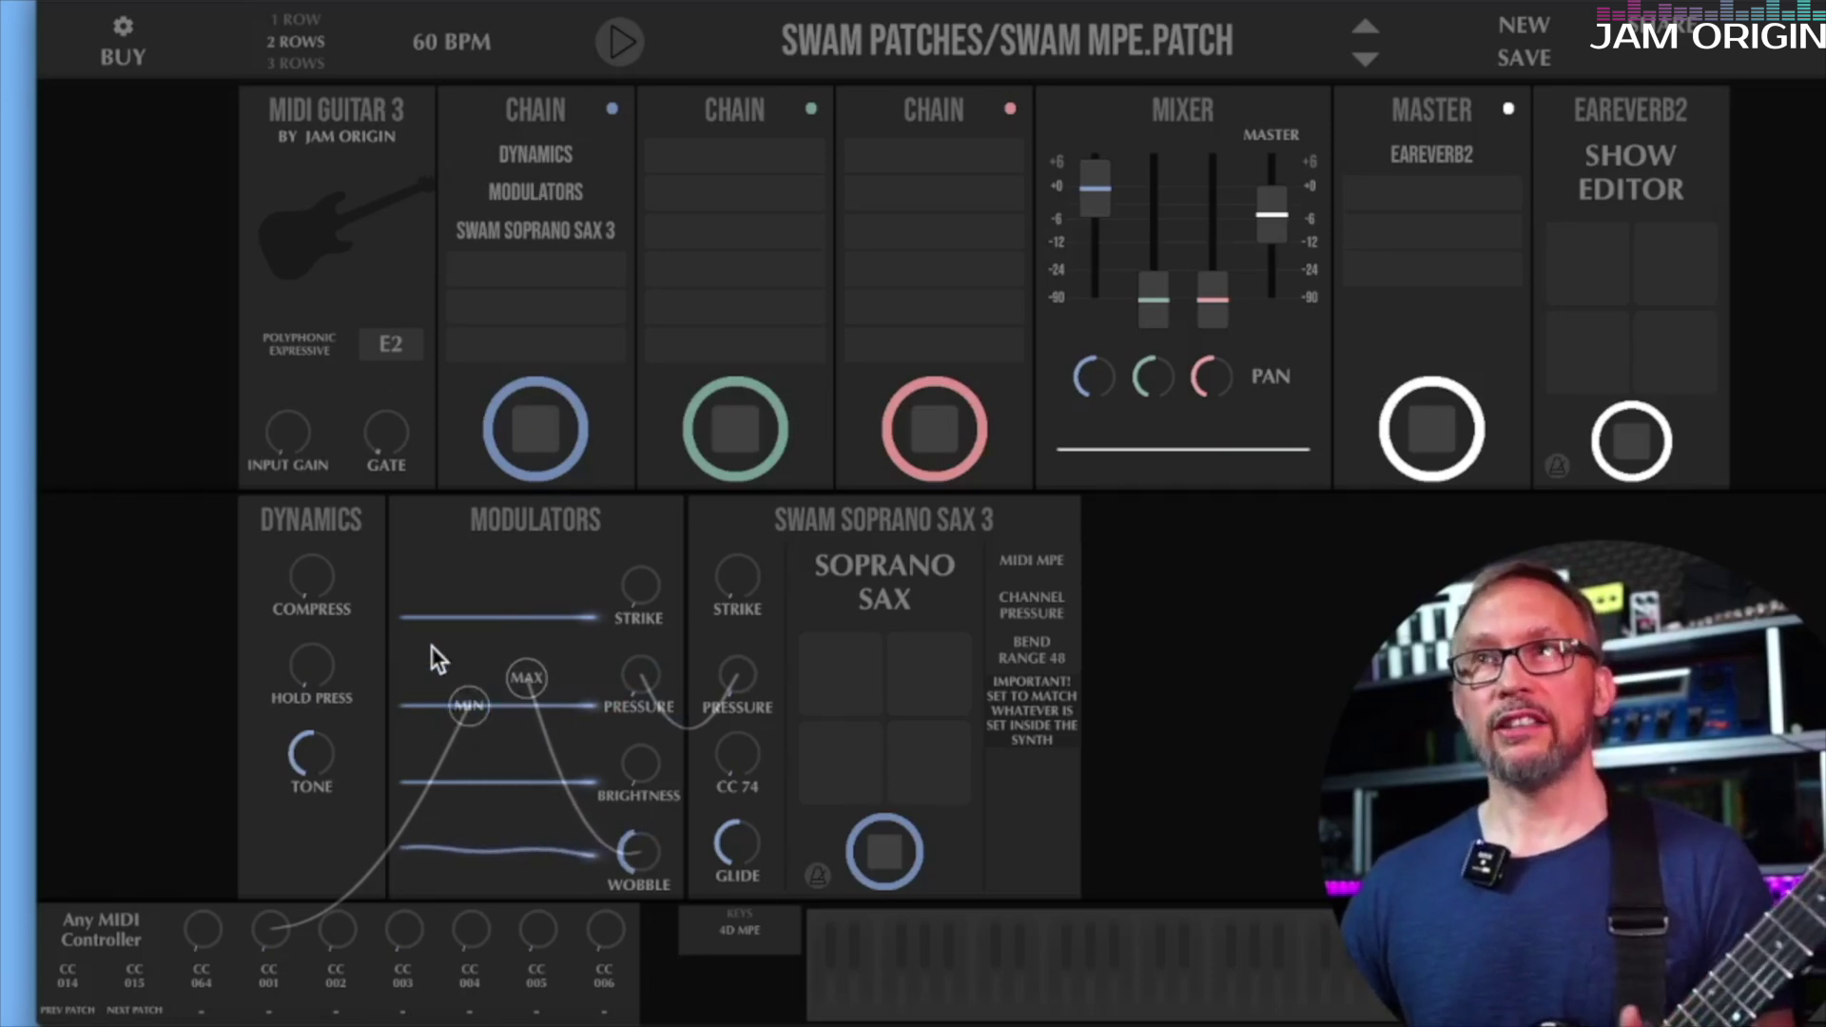
{"action": "left_click_drag", "start_coordinate": [526, 678], "coordinate": [483, 656]}
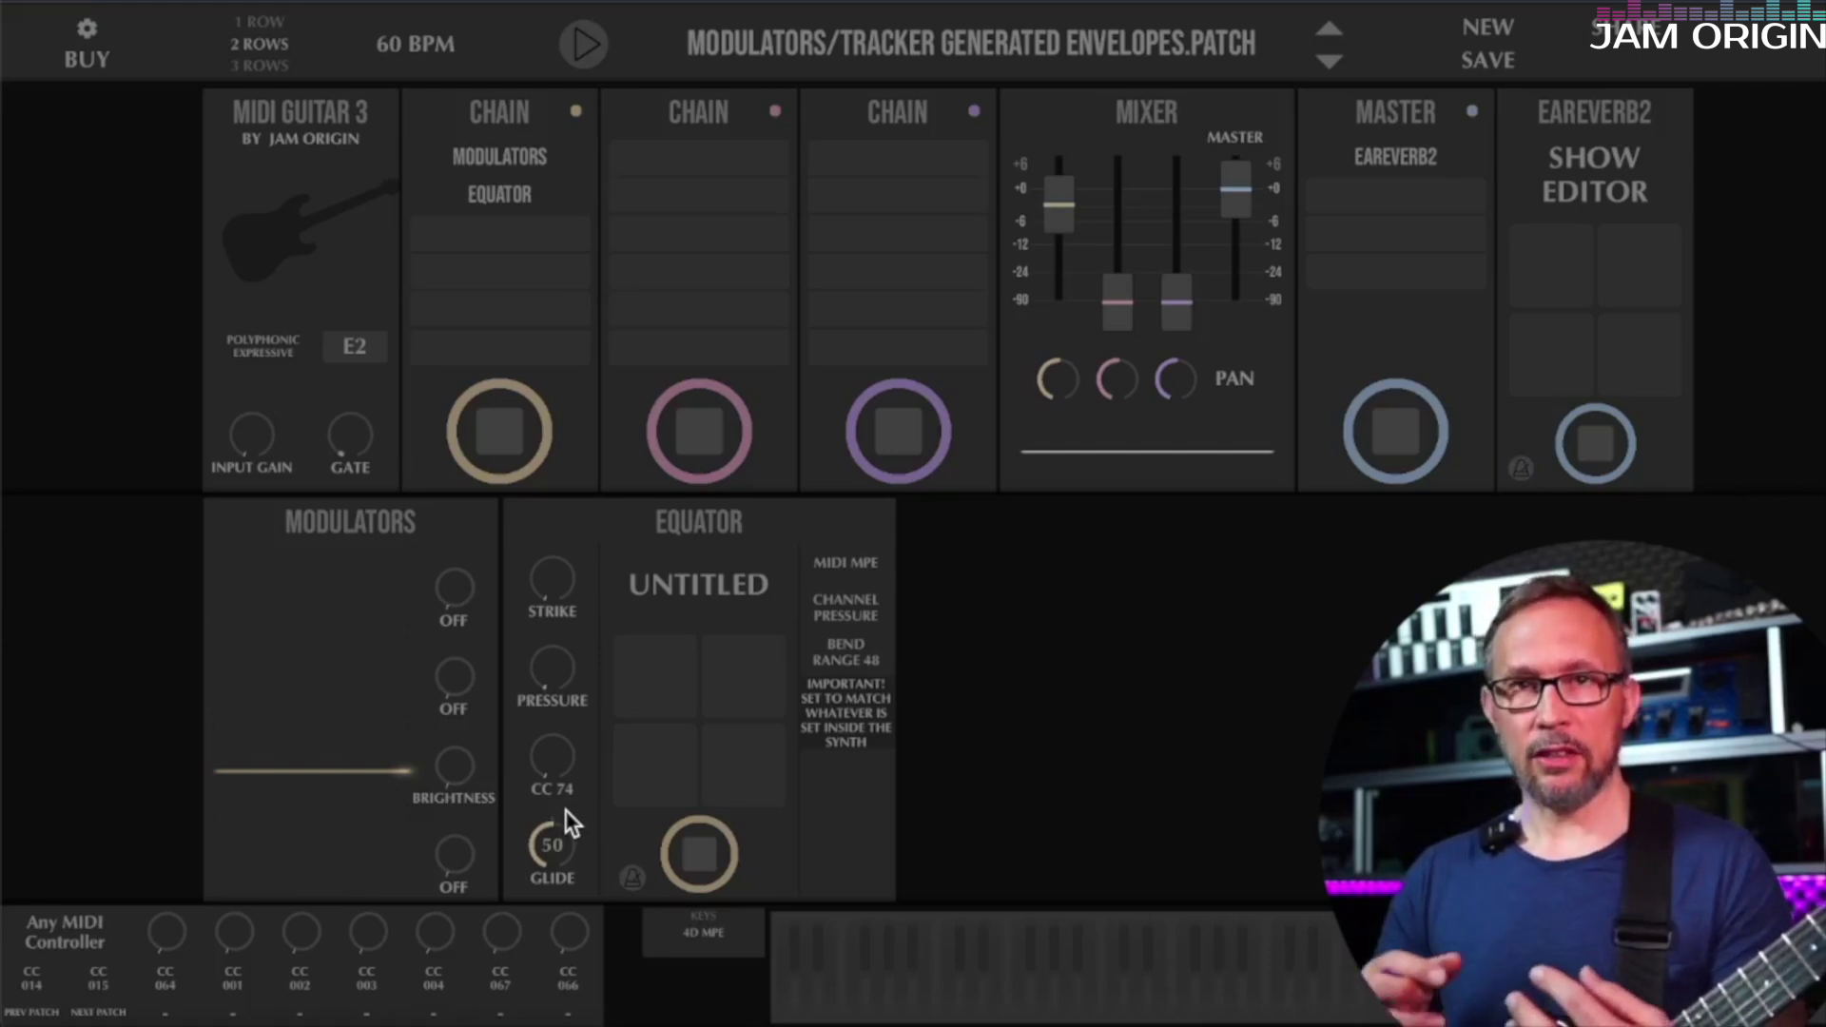
- Connect the Brightness modulator's output to Equator's CC 74 knob
{"action": "mouse_move", "coordinate": [558, 784]}
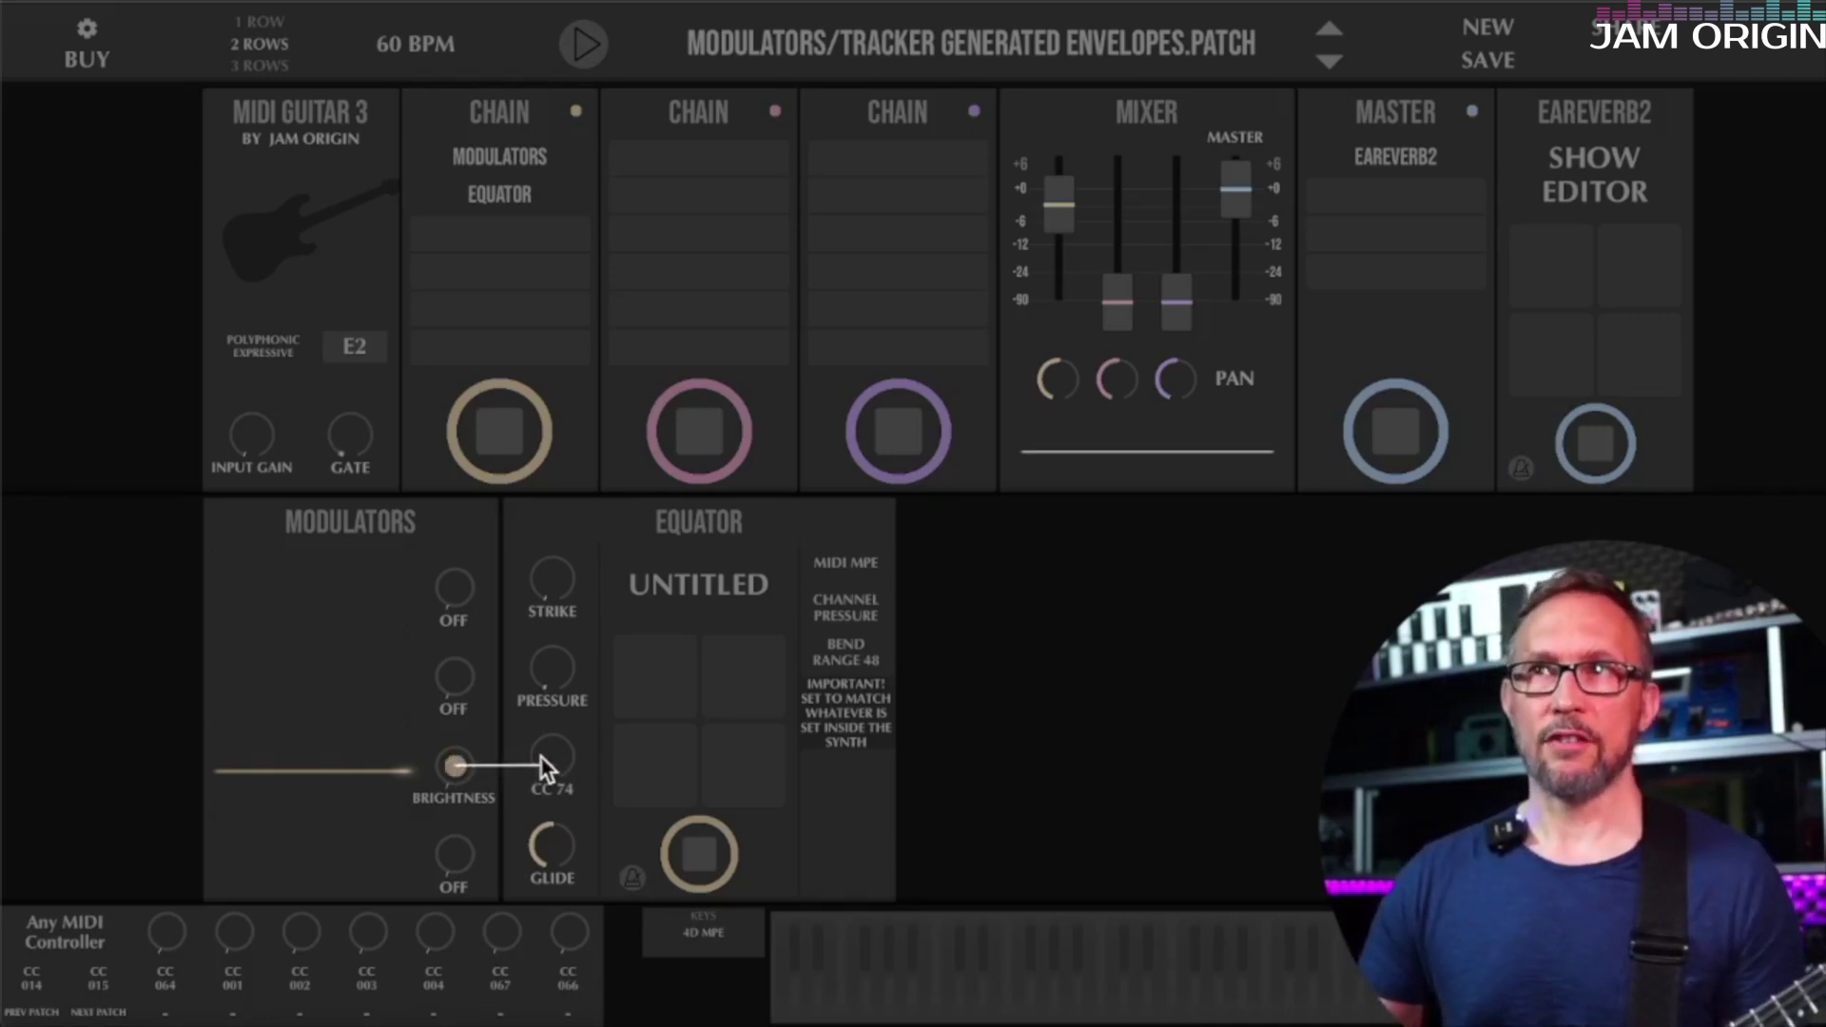
{"action": "left_click_drag", "start_coordinate": [541, 758], "coordinate": [541, 757]}
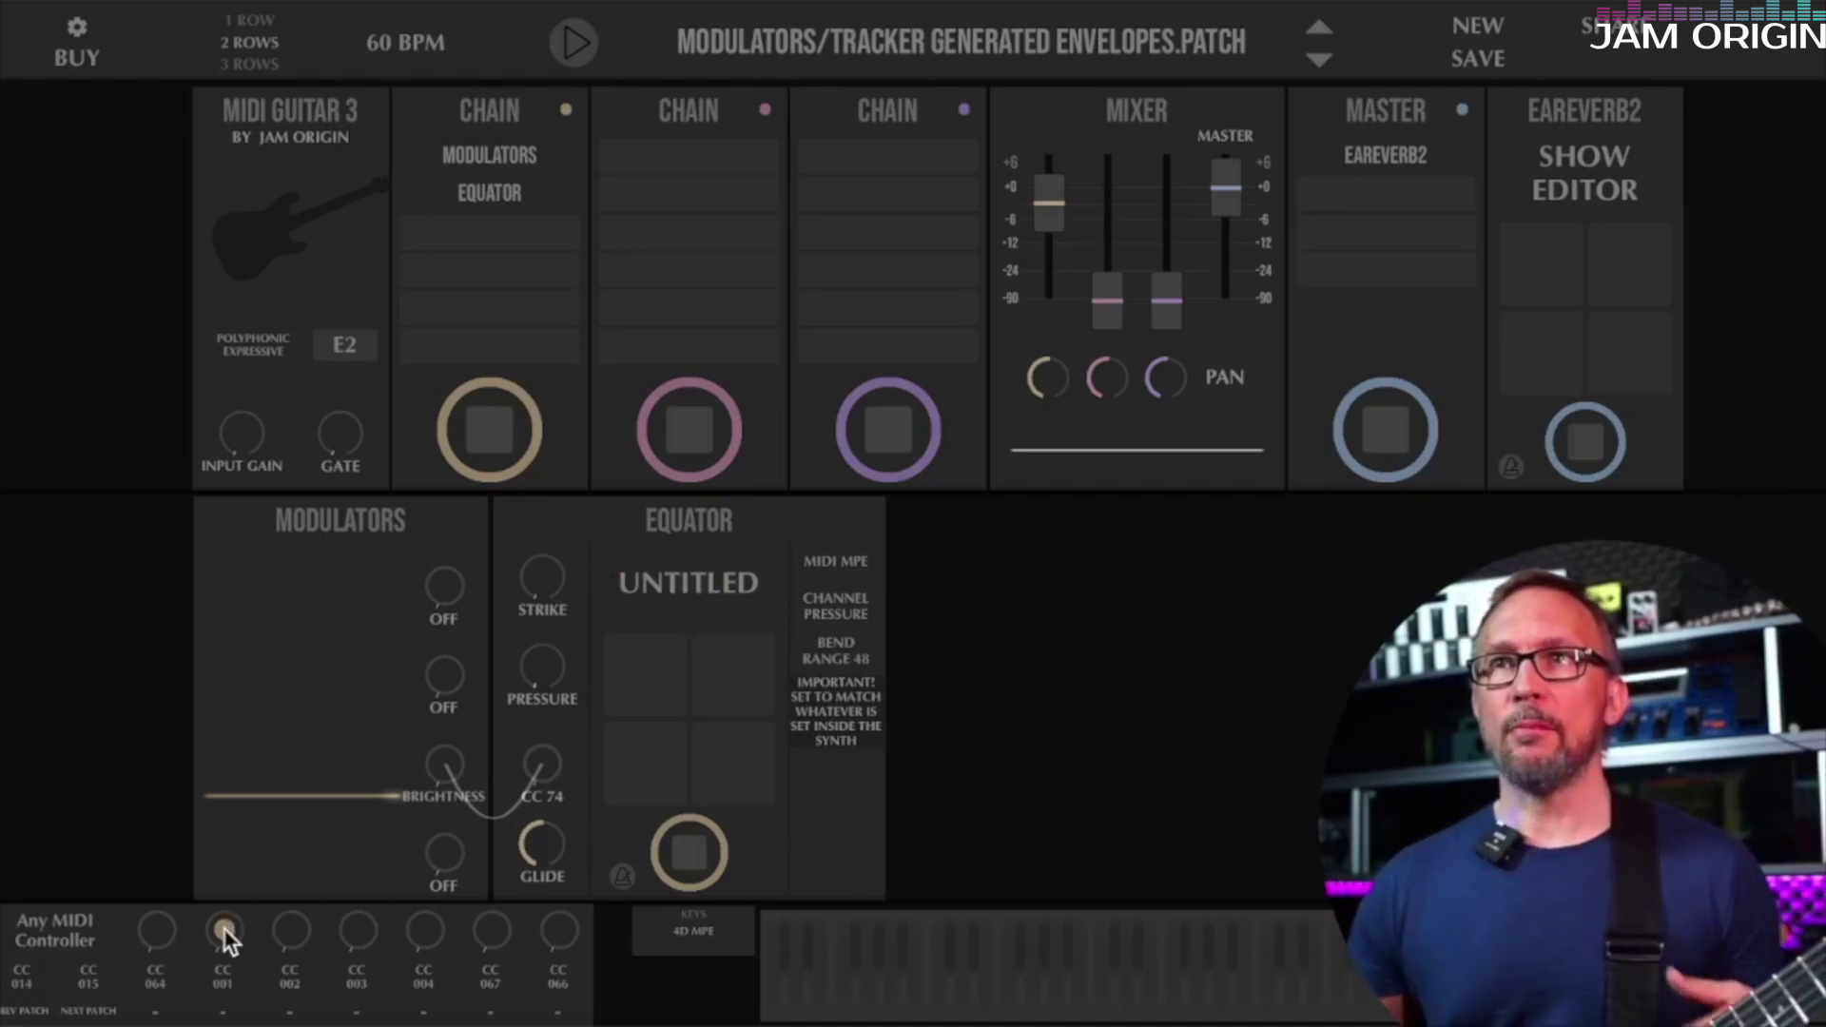
- Wire the CC 001 knob to the Brightness modulator's MIN handle
{"action": "left_click_drag", "start_coordinate": [225, 929], "coordinate": [279, 804]}
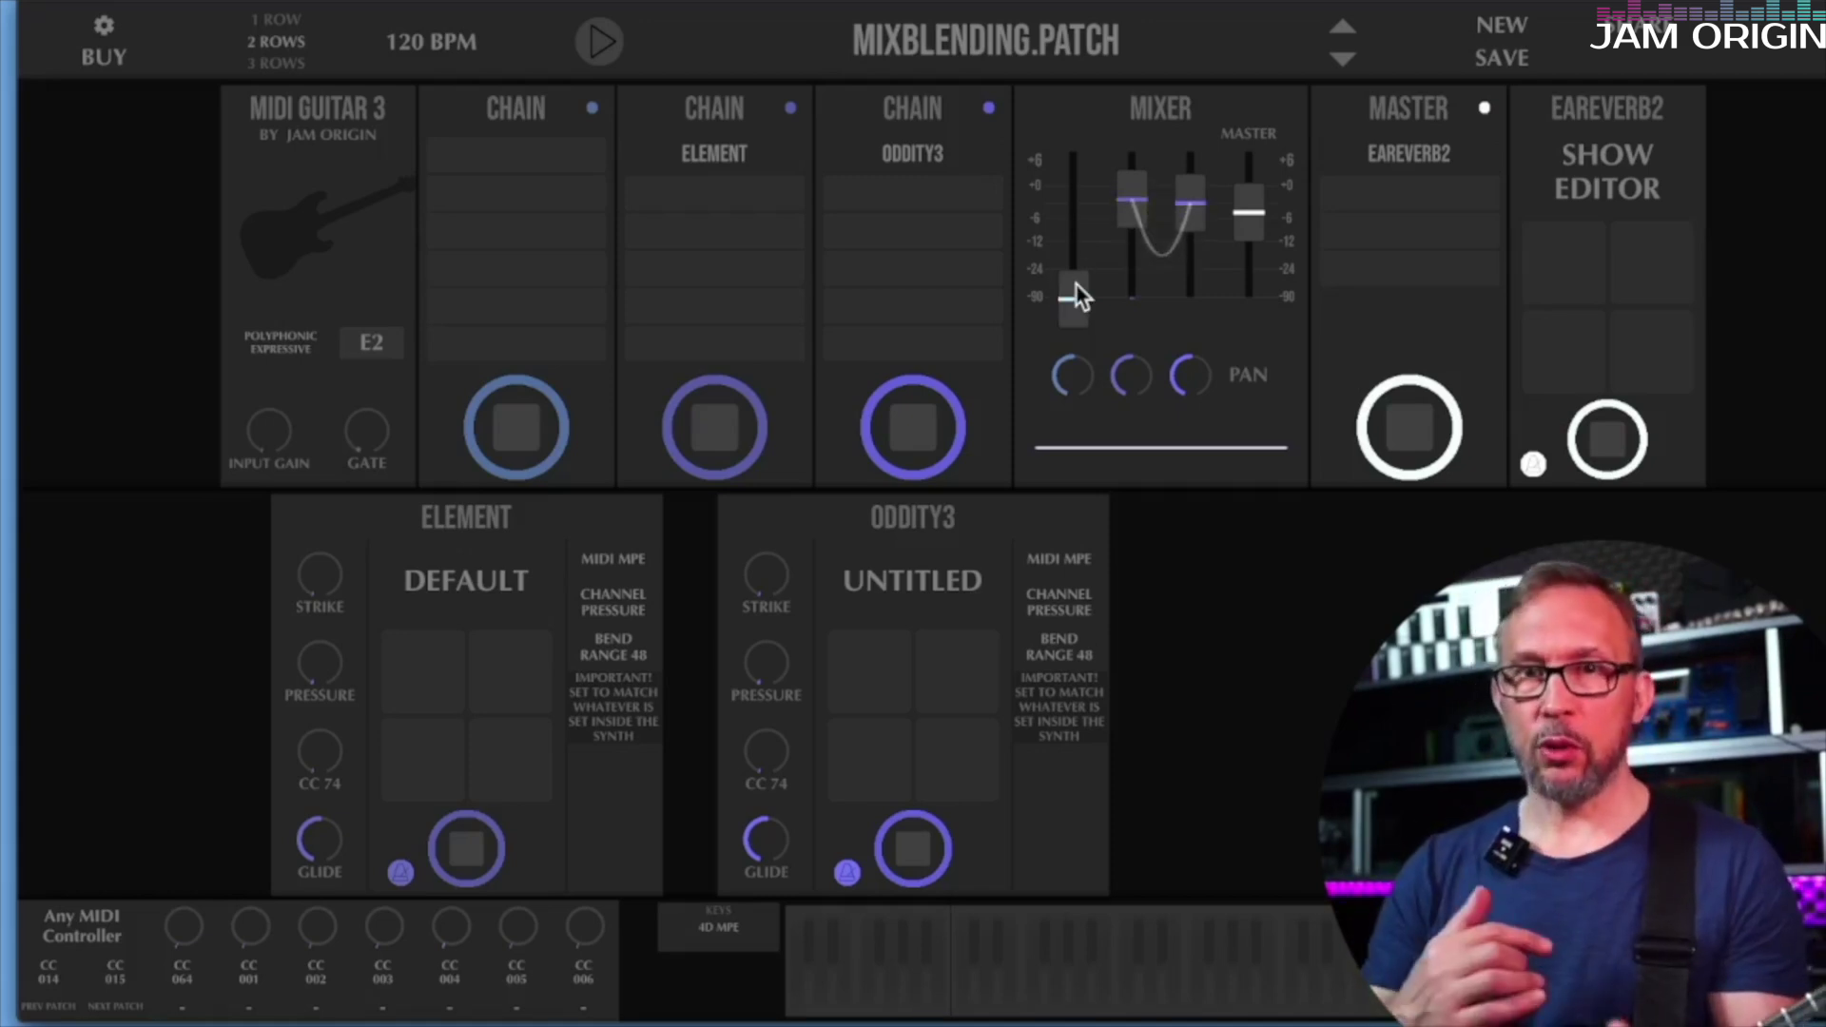
- Load Modulators into the first chain and route its Sine modulator to the Element mixer fader
{"action": "left_click", "coordinate": [499, 158]}
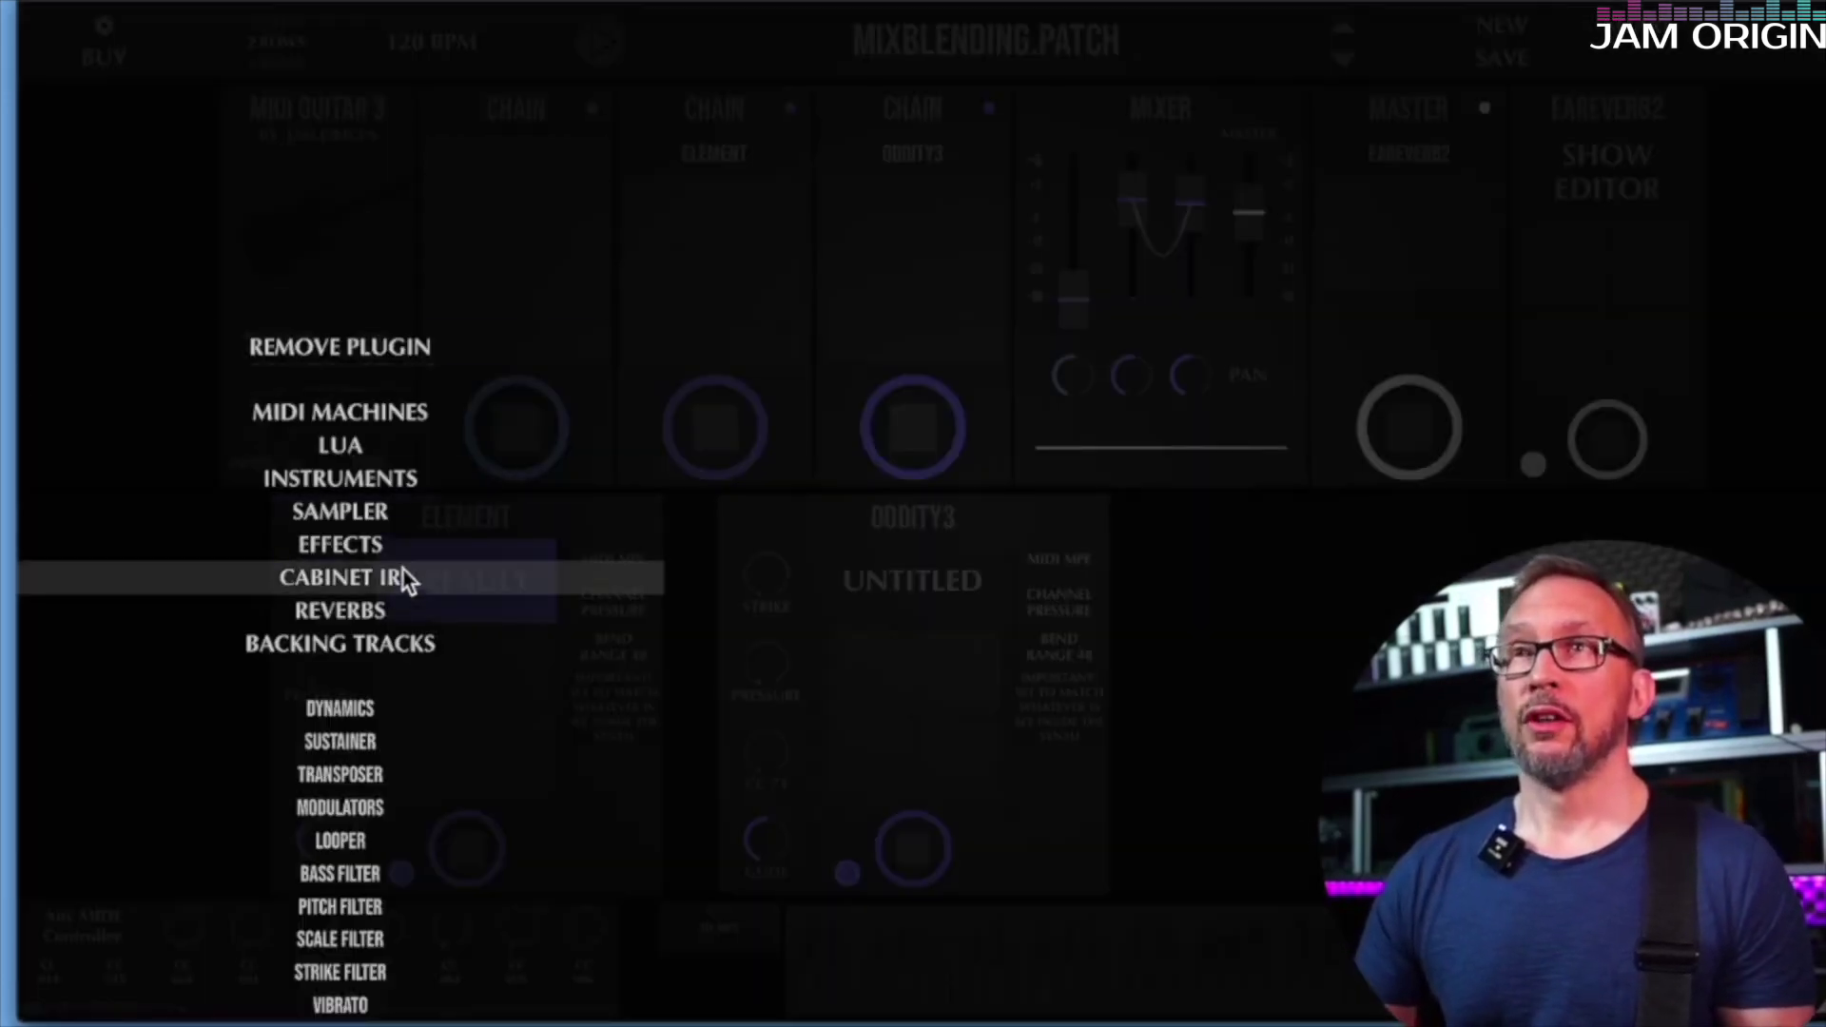
{"action": "left_click", "coordinate": [365, 811]}
{"action": "left_click_drag", "start_coordinate": [461, 849], "coordinate": [1126, 225]}
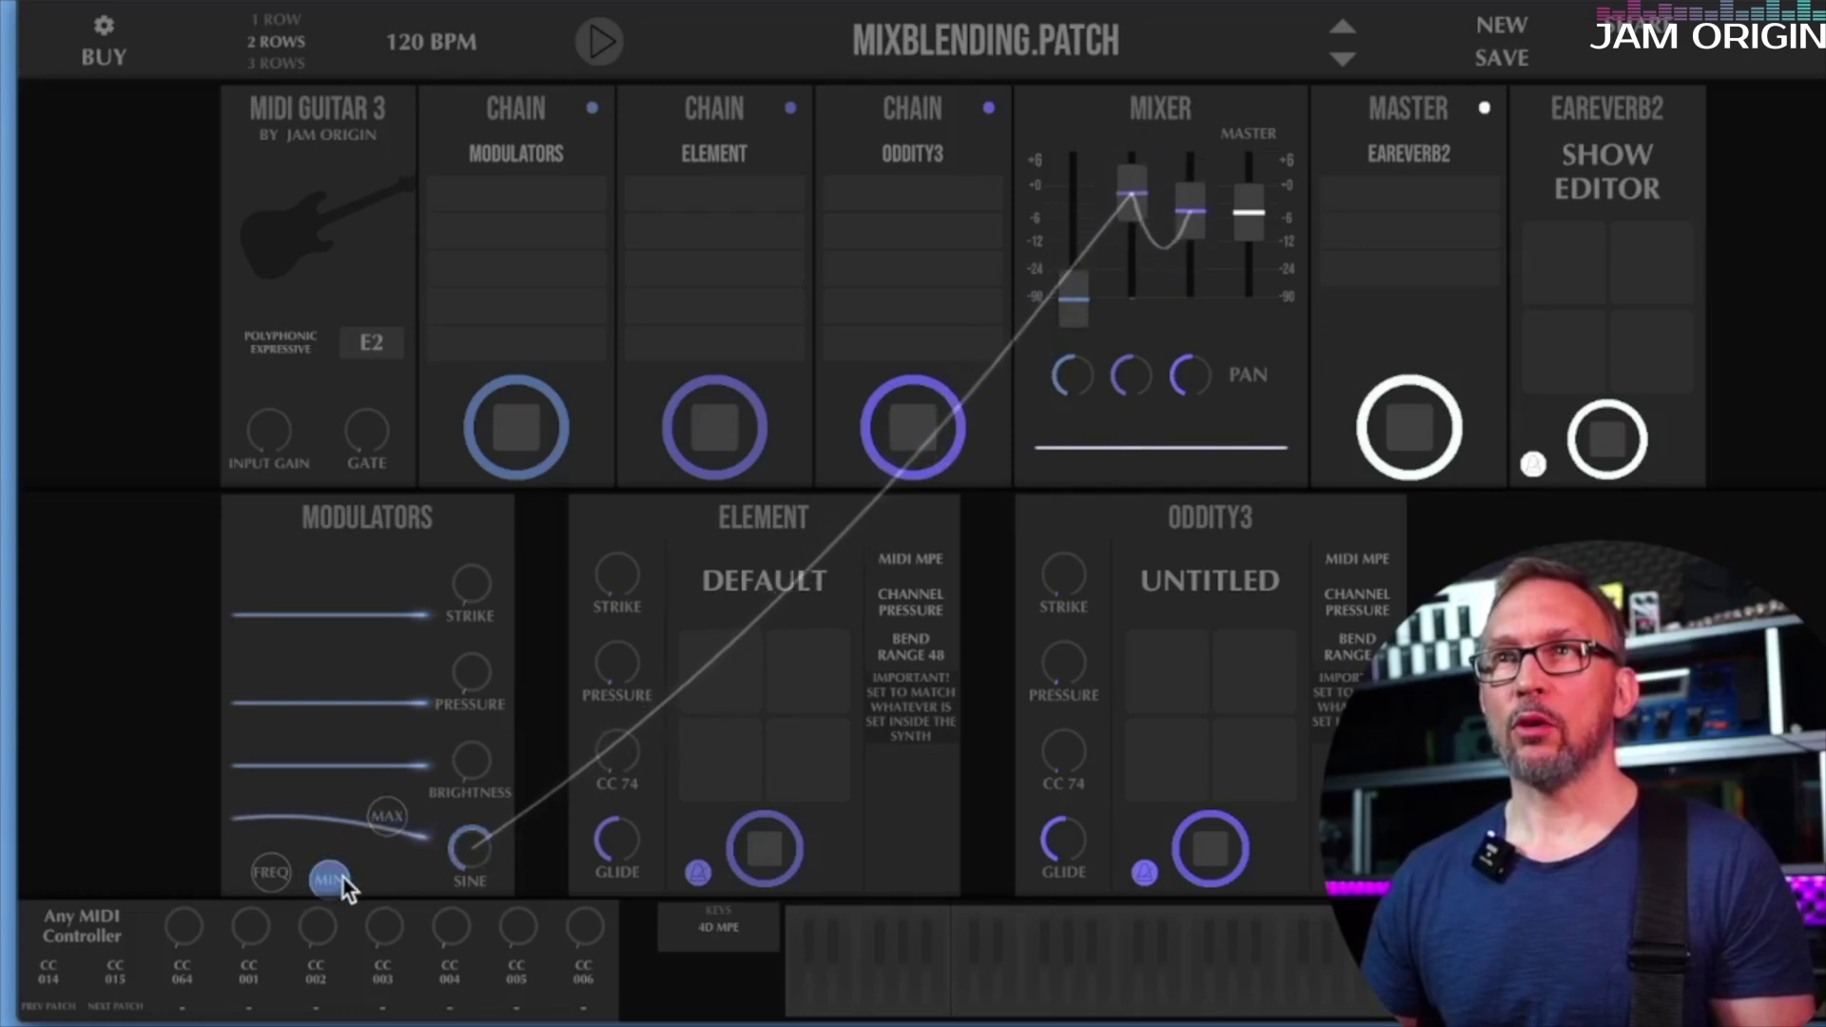
- Drag the sine modulator's minimum level higher, then nudge it up slightly more
{"action": "left_click_drag", "start_coordinate": [335, 881], "coordinate": [380, 825]}
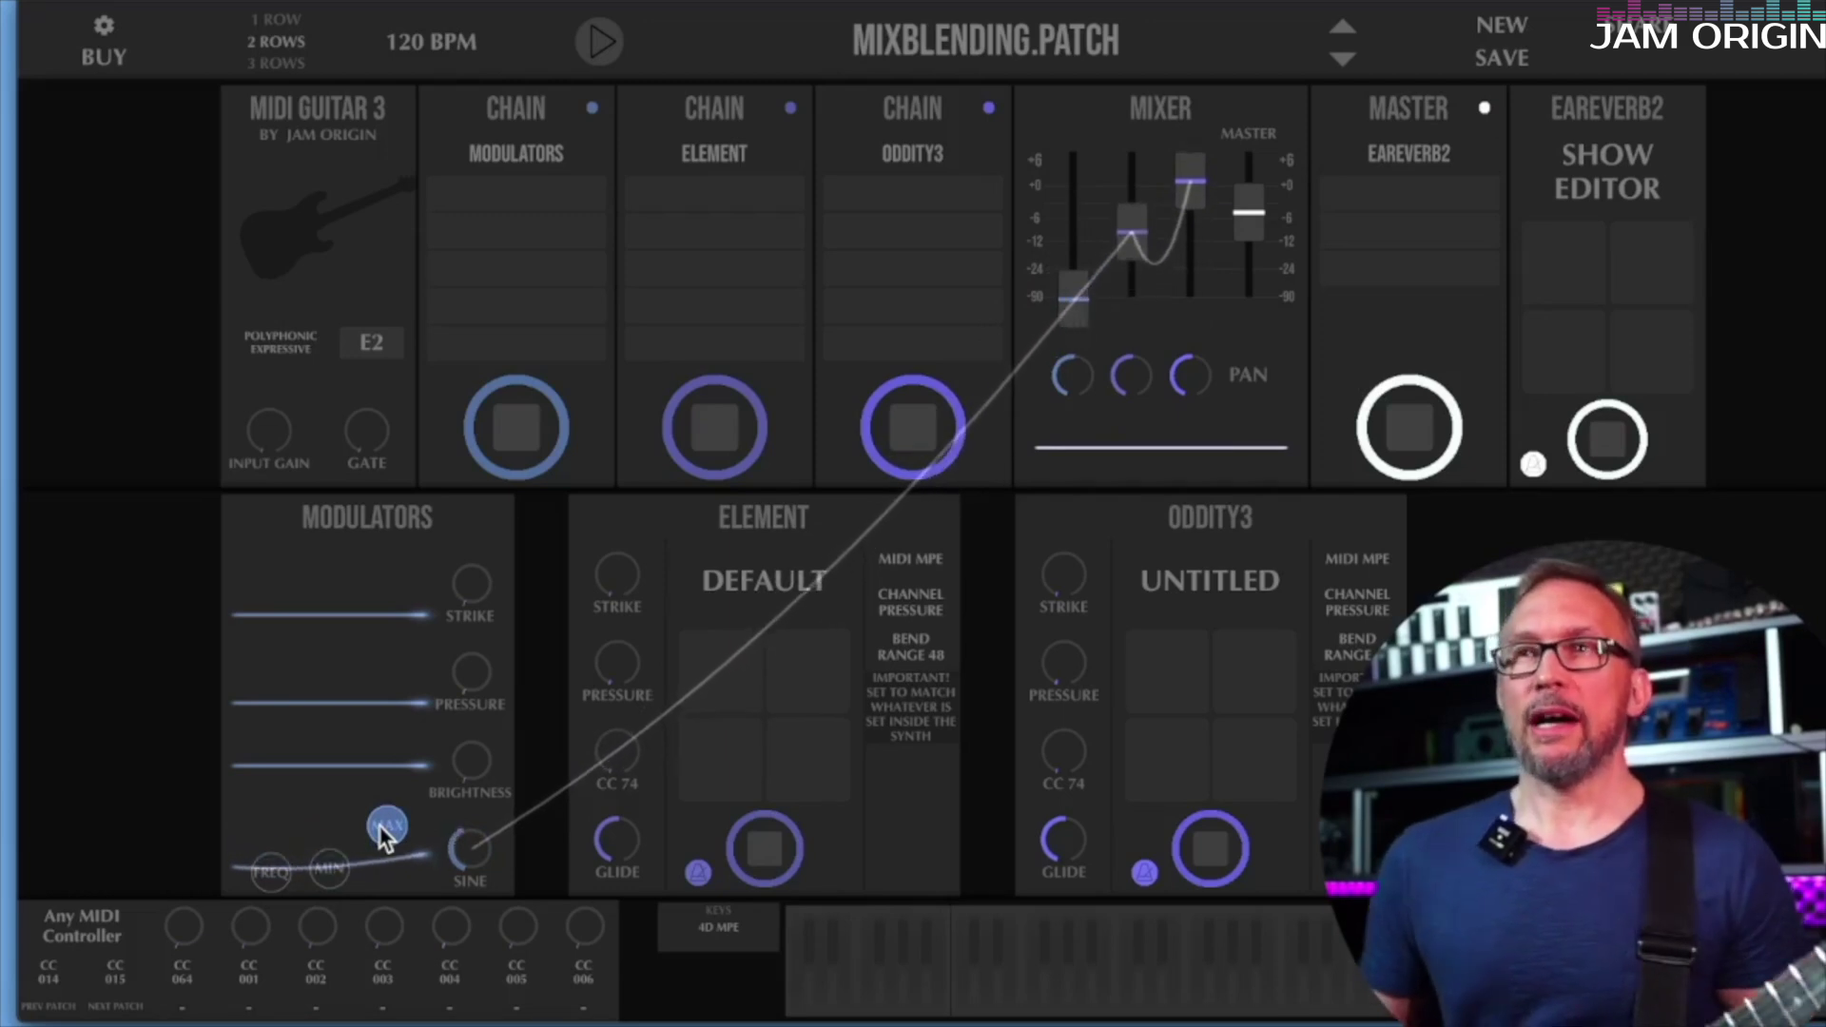
{"action": "left_click_drag", "start_coordinate": [329, 868], "coordinate": [324, 859]}
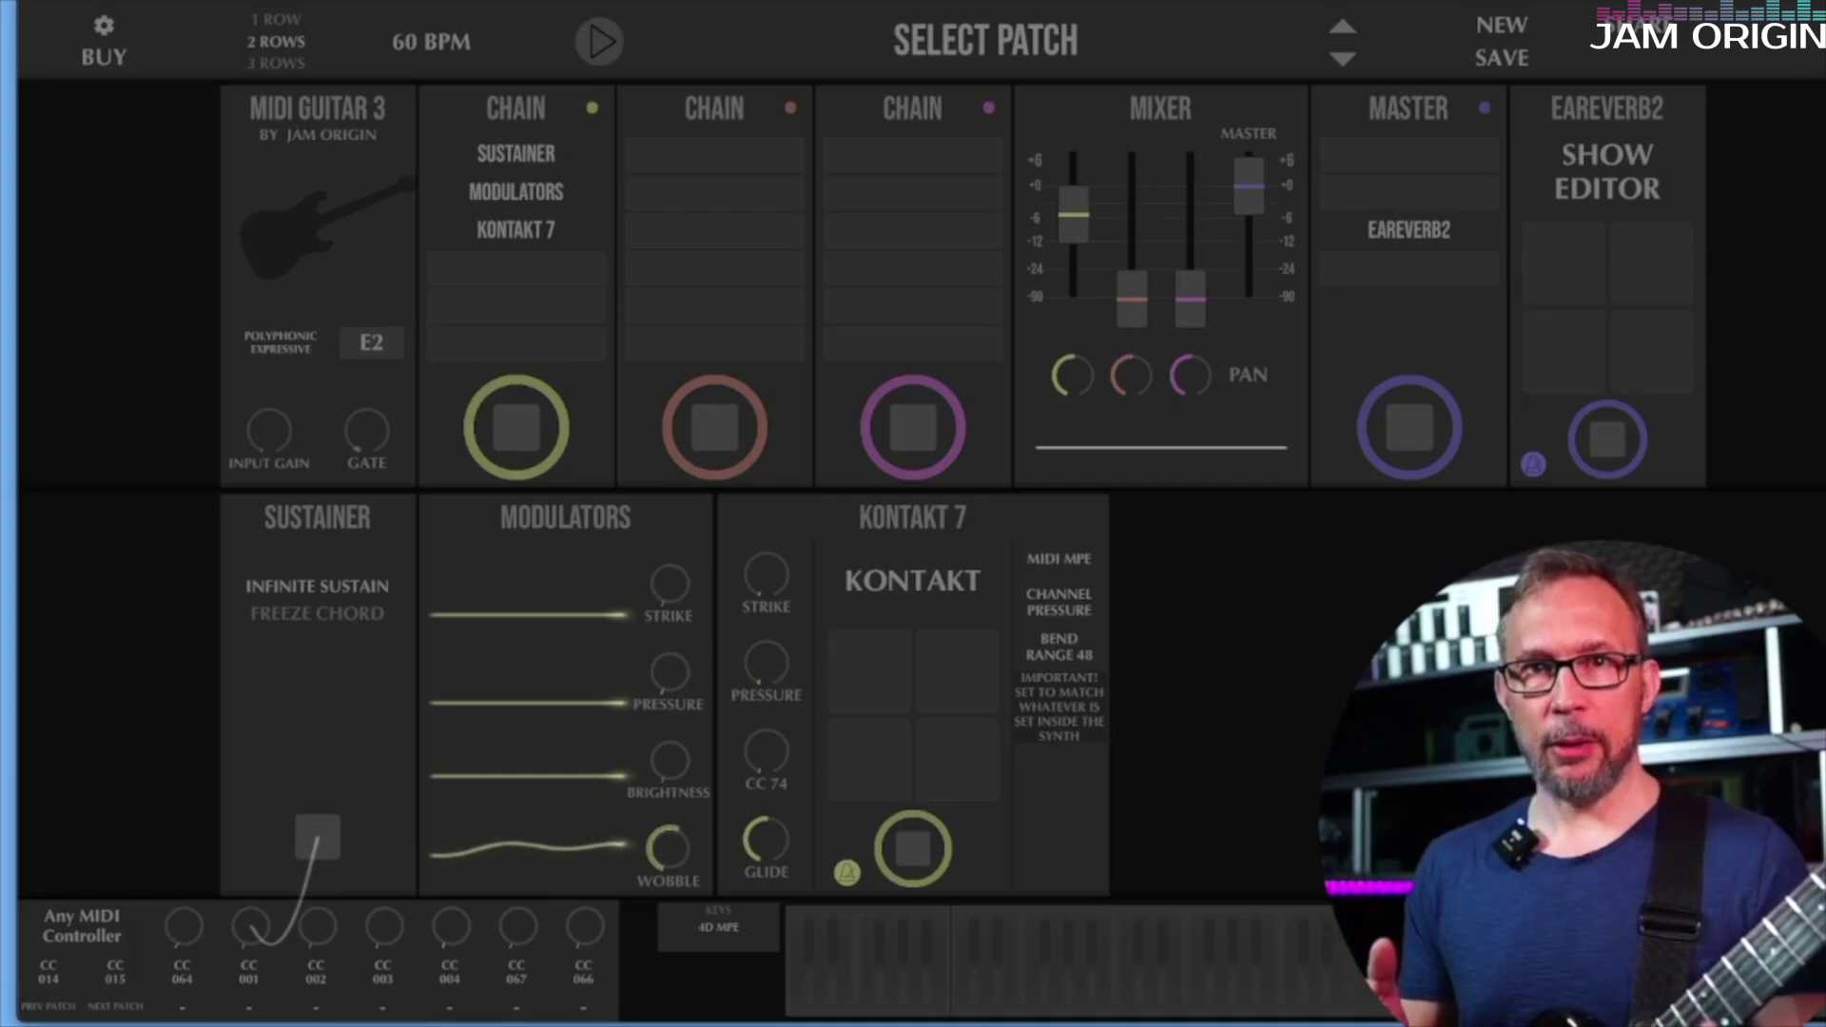
- Bring up the Kontakt 7 instrument window and engage Infinite Sustain to freeze the chord
{"action": "left_click", "coordinate": [963, 586]}
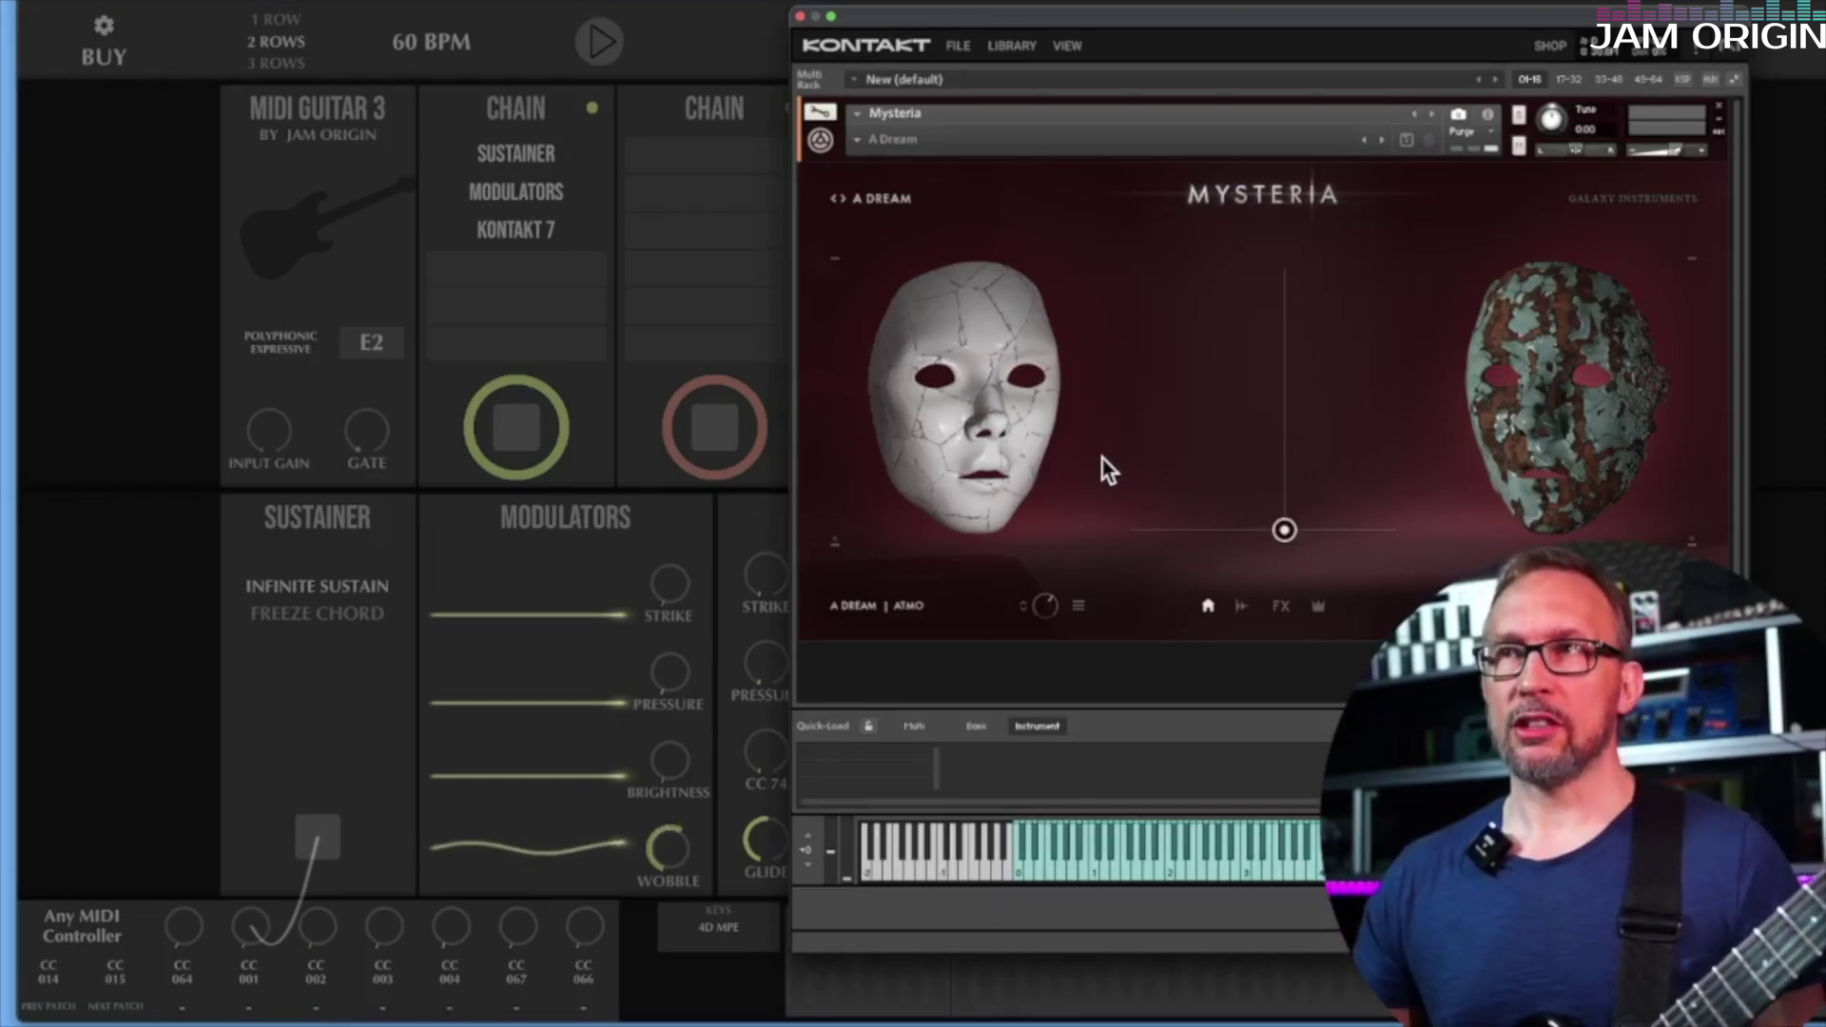
{"action": "mouse_move", "coordinate": [561, 775]}
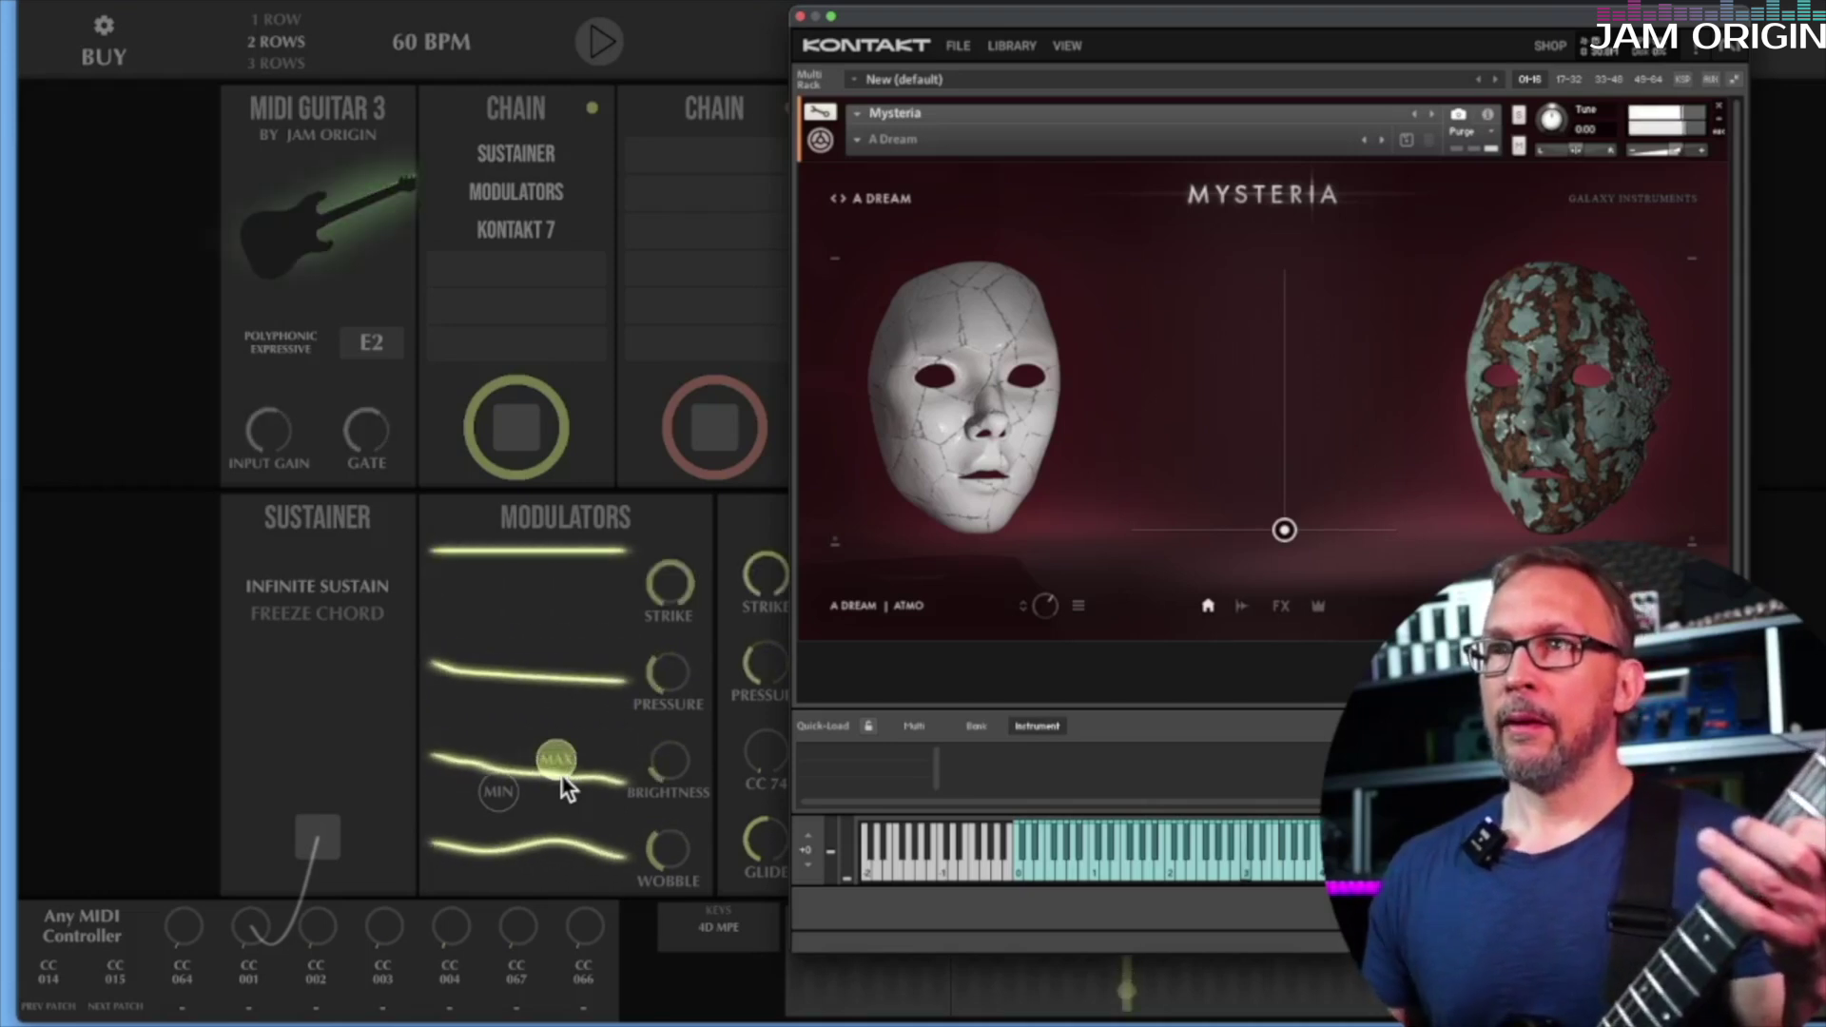
{"action": "left_click", "coordinate": [356, 609]}
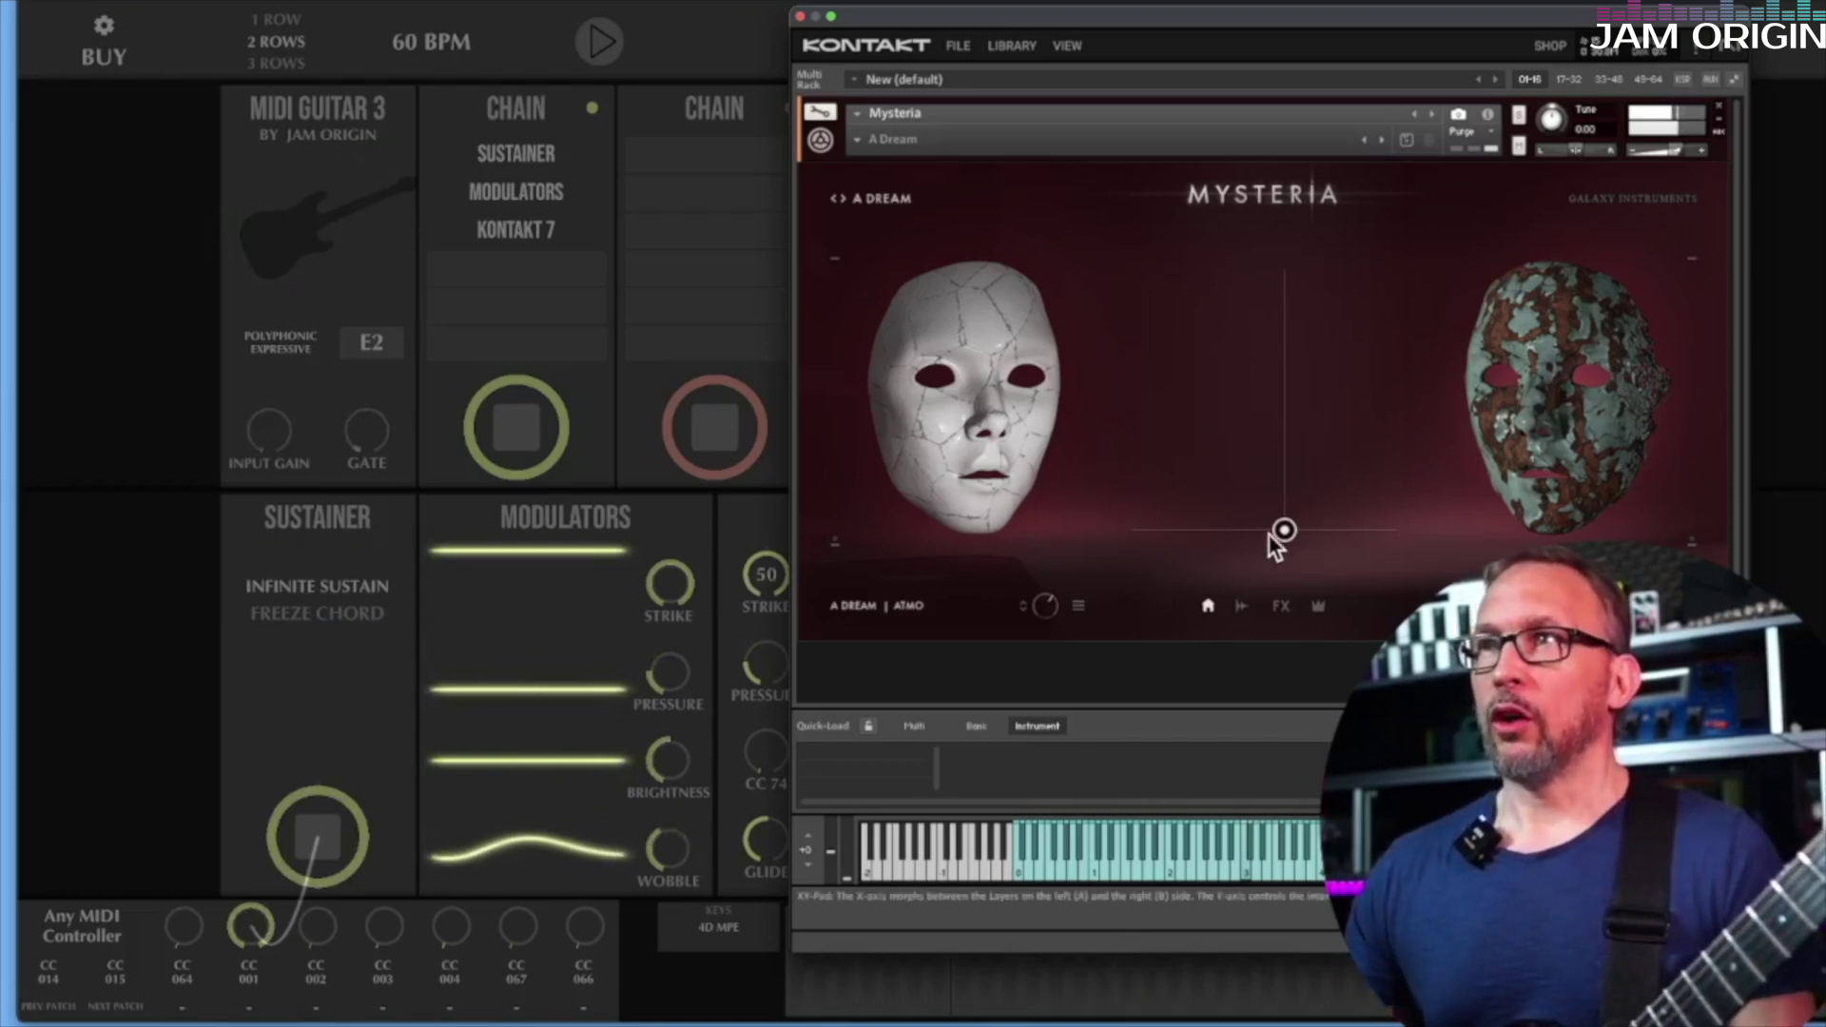
- Sweep the Mysteria XY pad point up-left, upward, rightward and along the bottom
{"action": "left_click_drag", "start_coordinate": [1280, 535], "coordinate": [1083, 469]}
{"action": "left_click_drag", "start_coordinate": [1099, 367], "coordinate": [1170, 290]}
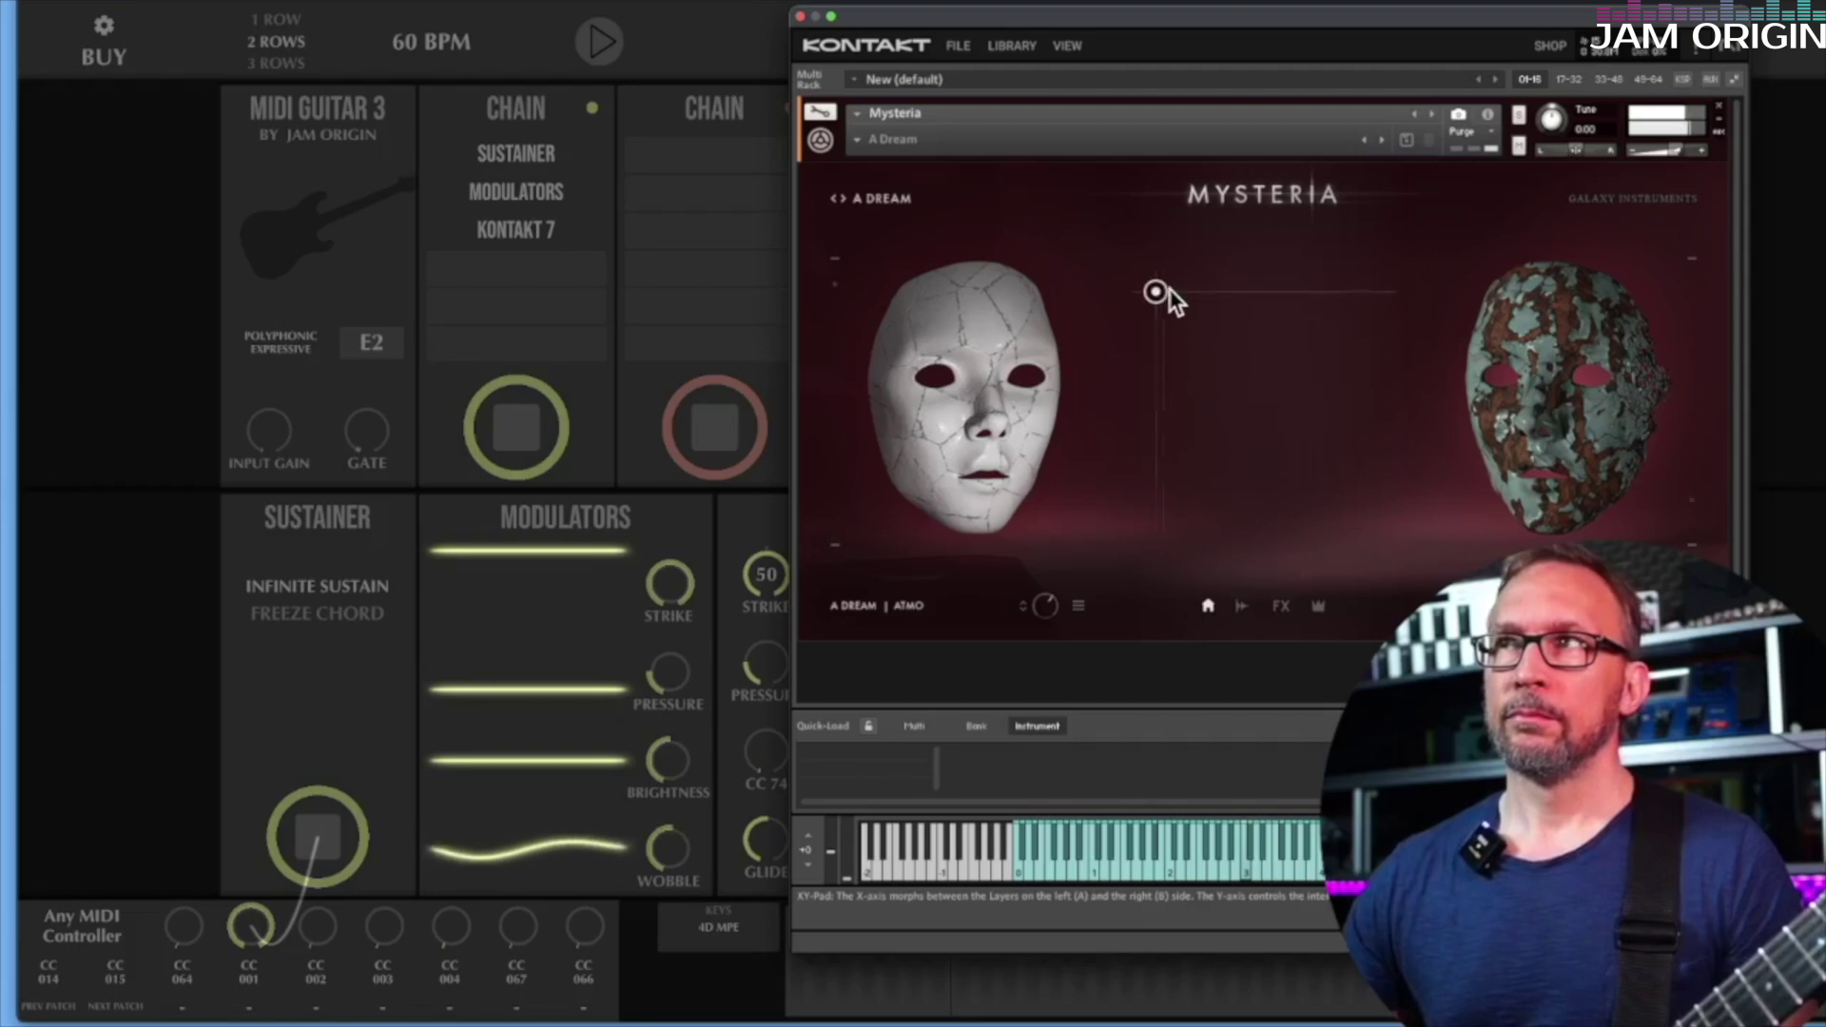
{"action": "left_click_drag", "start_coordinate": [1296, 307], "coordinate": [1427, 374]}
{"action": "left_click_drag", "start_coordinate": [1432, 533], "coordinate": [1266, 554]}
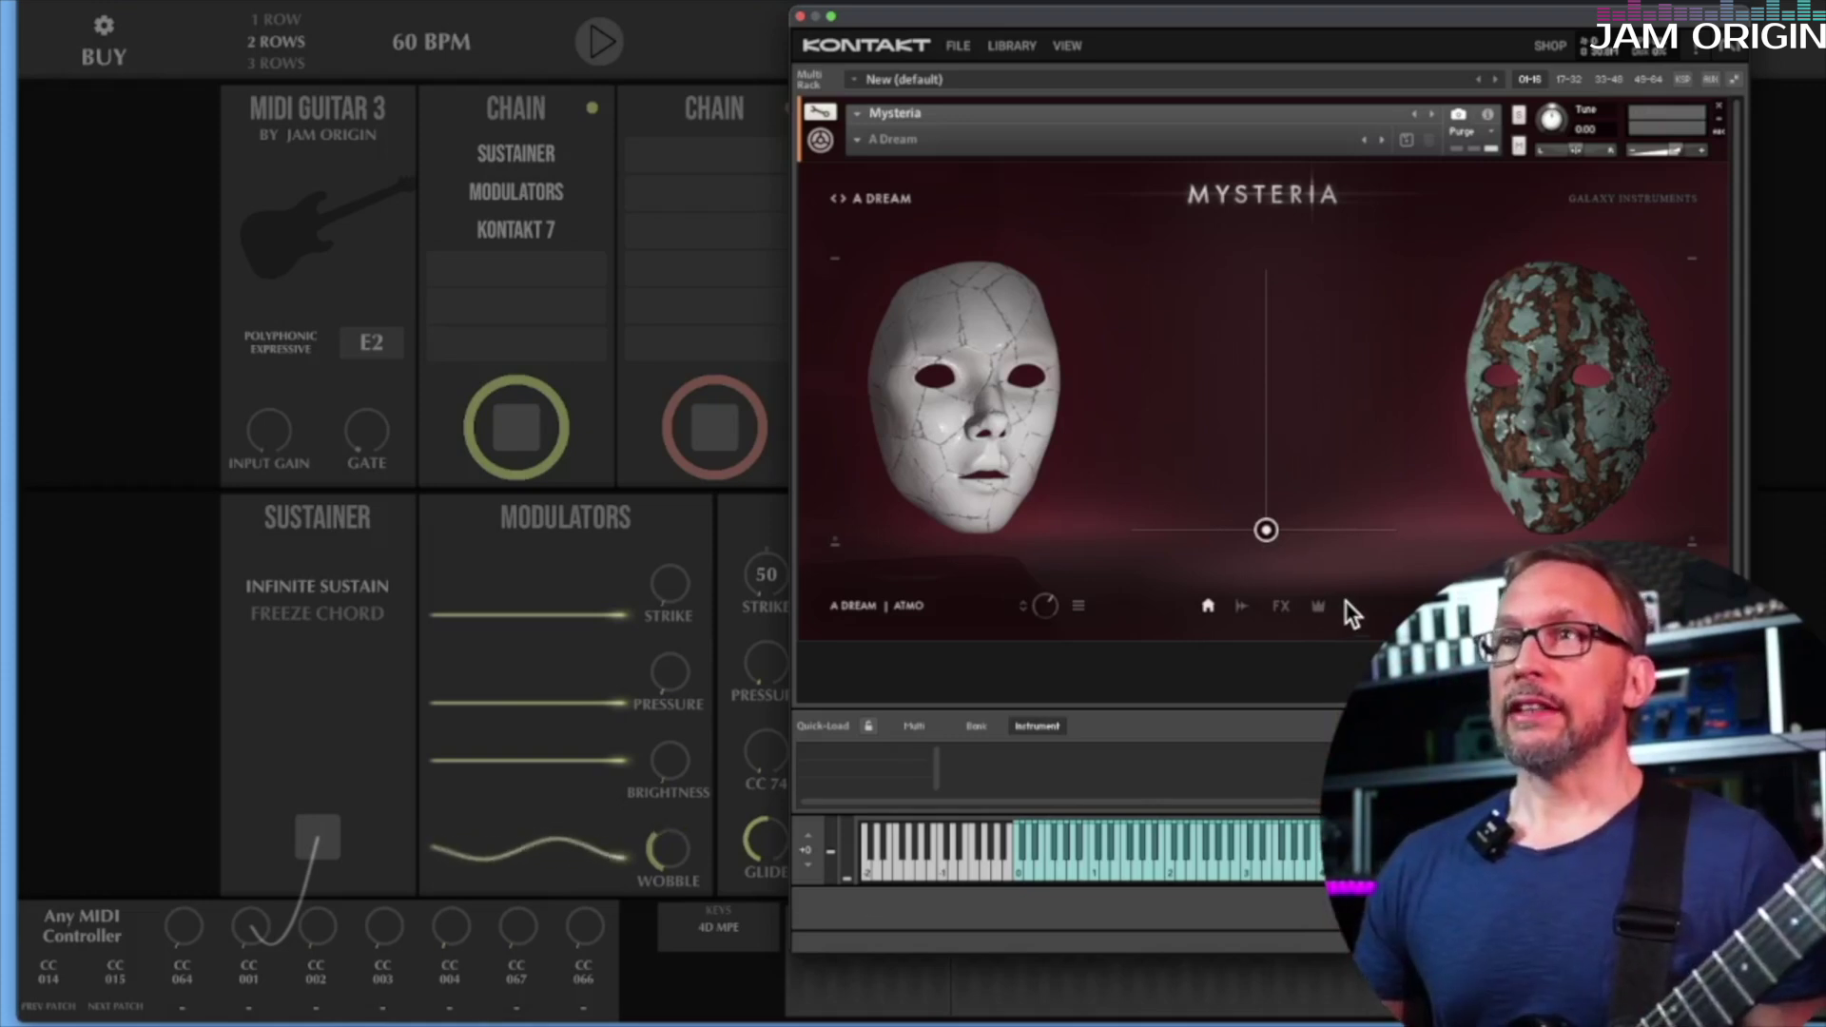
- Show Mysteria's Master page, where the XY pad maps to CC 2 (X) and CC 3 (Y)
{"action": "left_click", "coordinate": [1317, 609]}
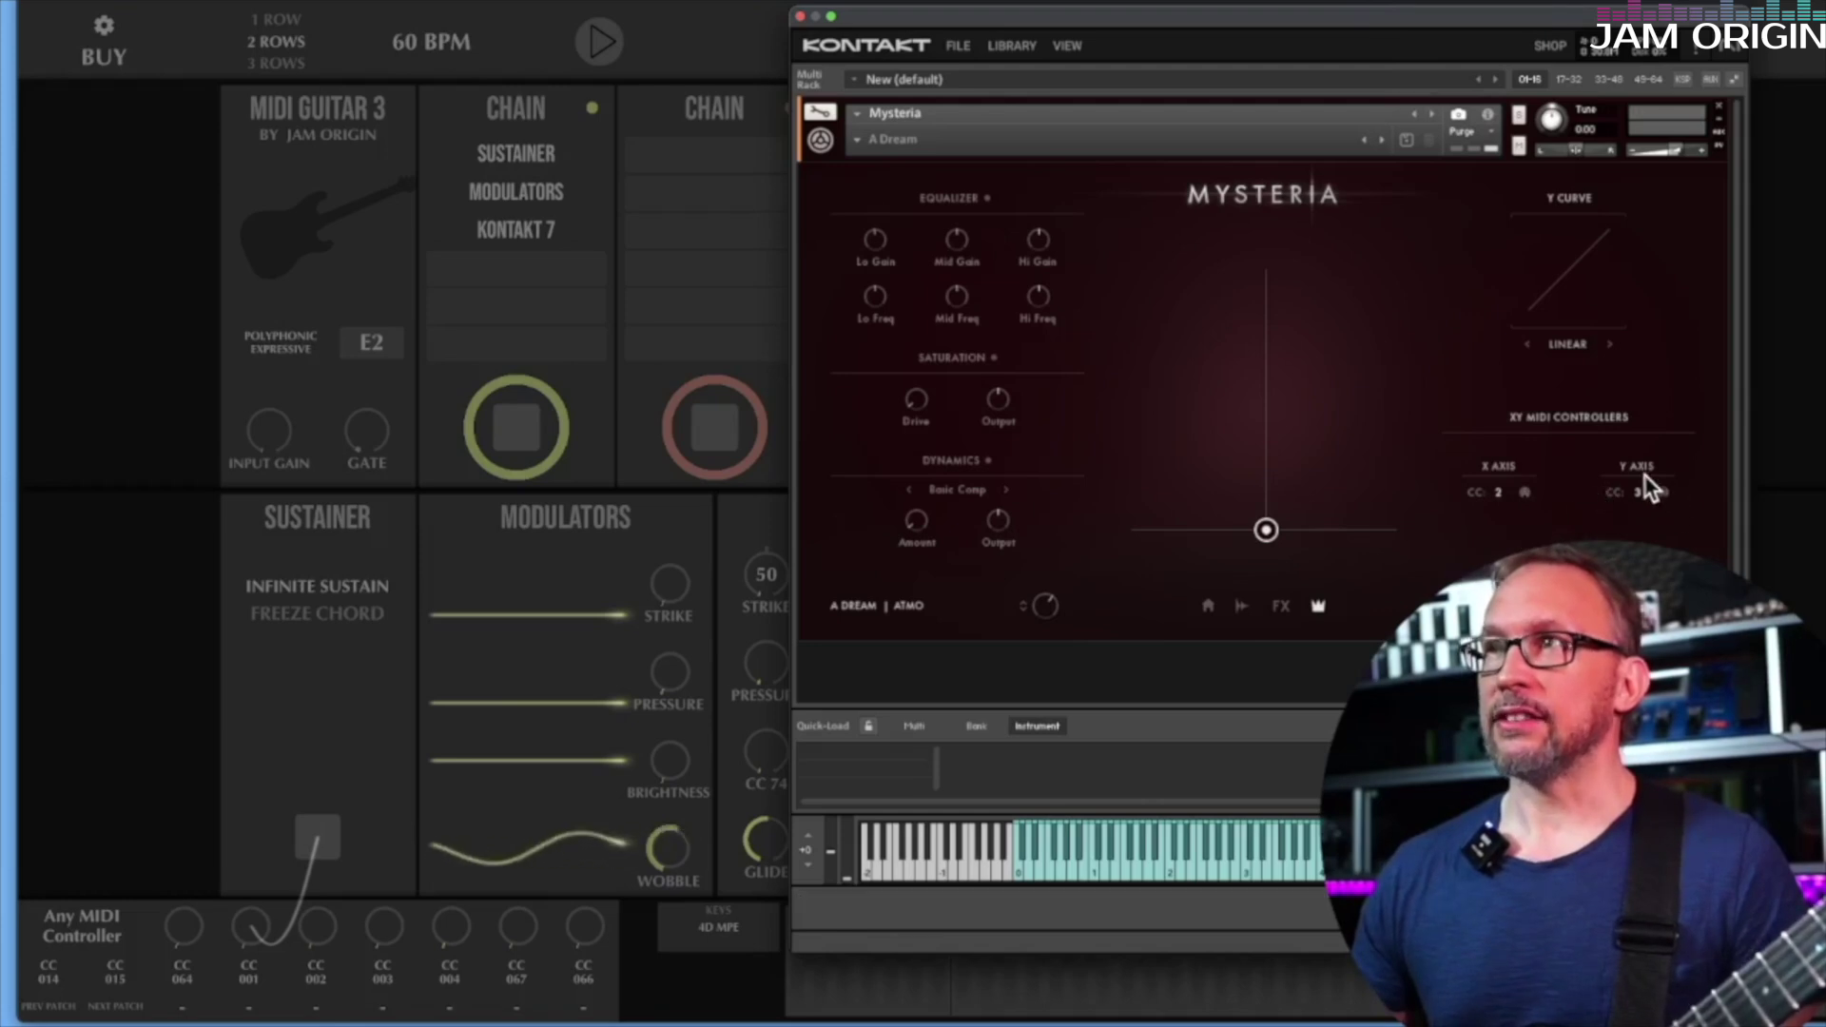
- Switch the Wobble and Brightness modulators to SINE and drag a sine output to Kontakt
{"action": "double_click", "coordinate": [1414, 14]}
{"action": "left_click", "coordinate": [688, 879]}
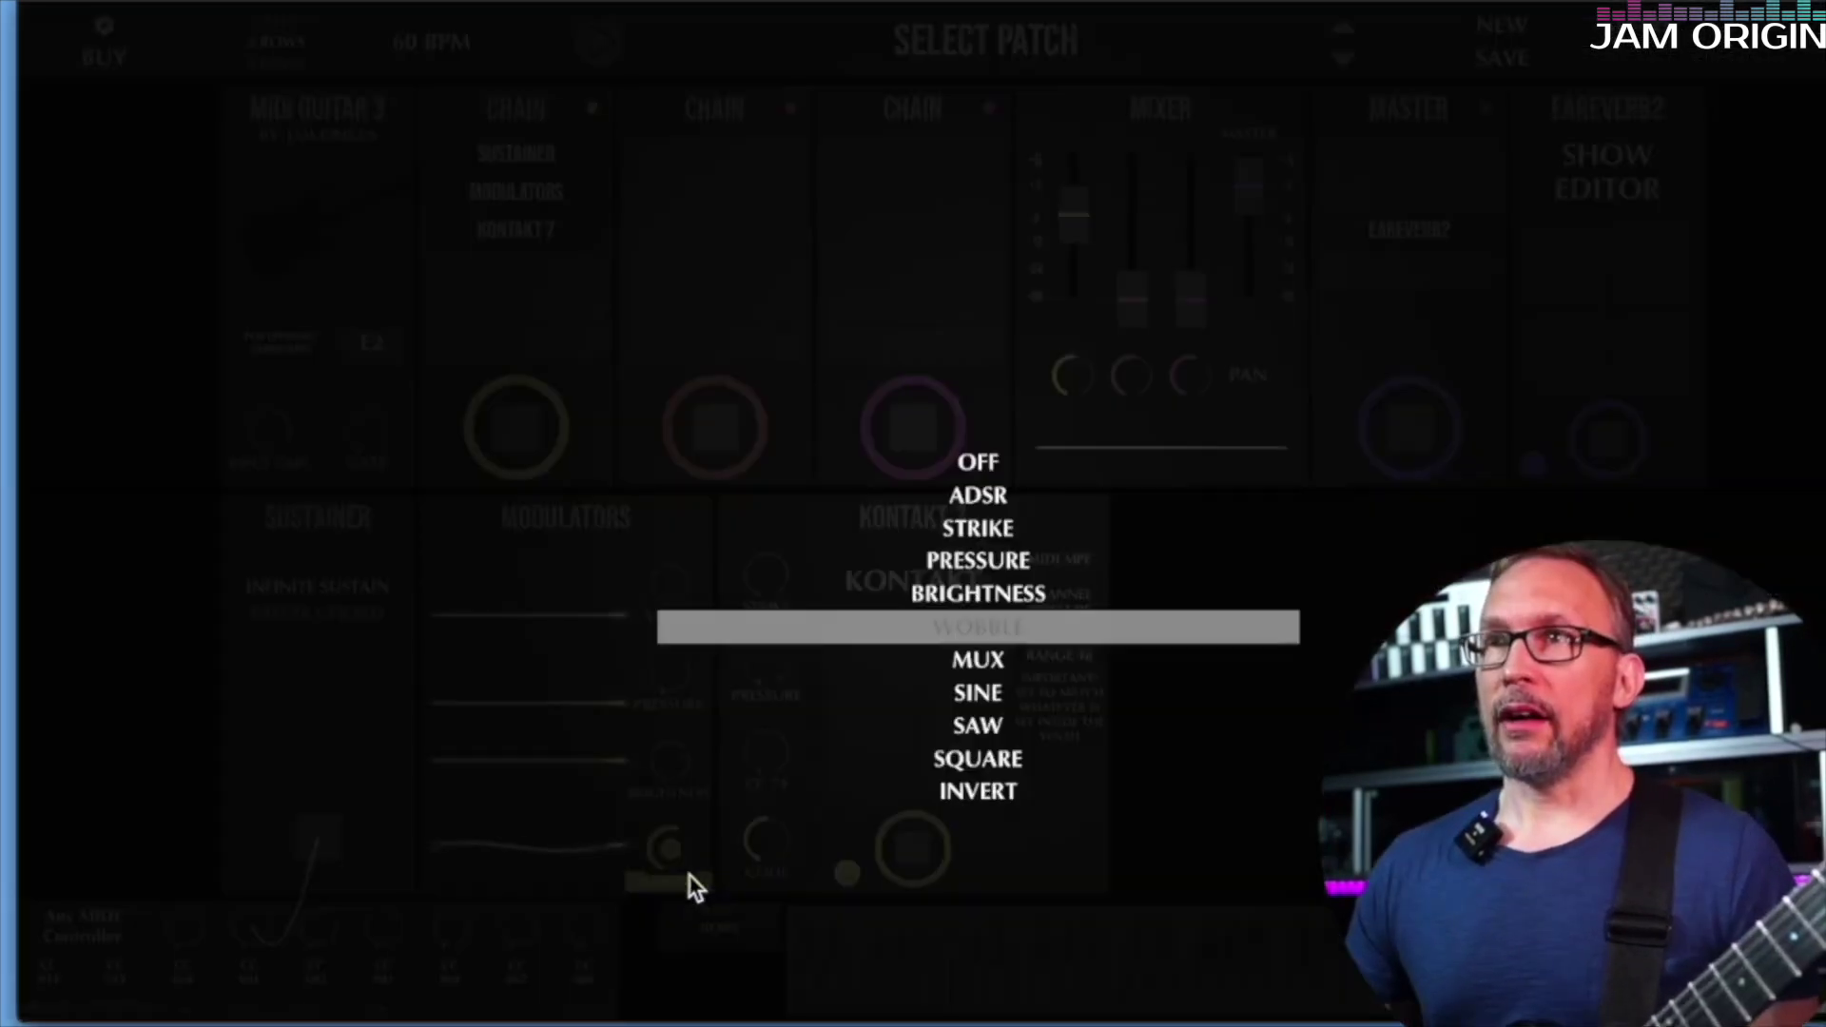
{"action": "left_click", "coordinate": [994, 692]}
{"action": "left_click", "coordinate": [666, 796]}
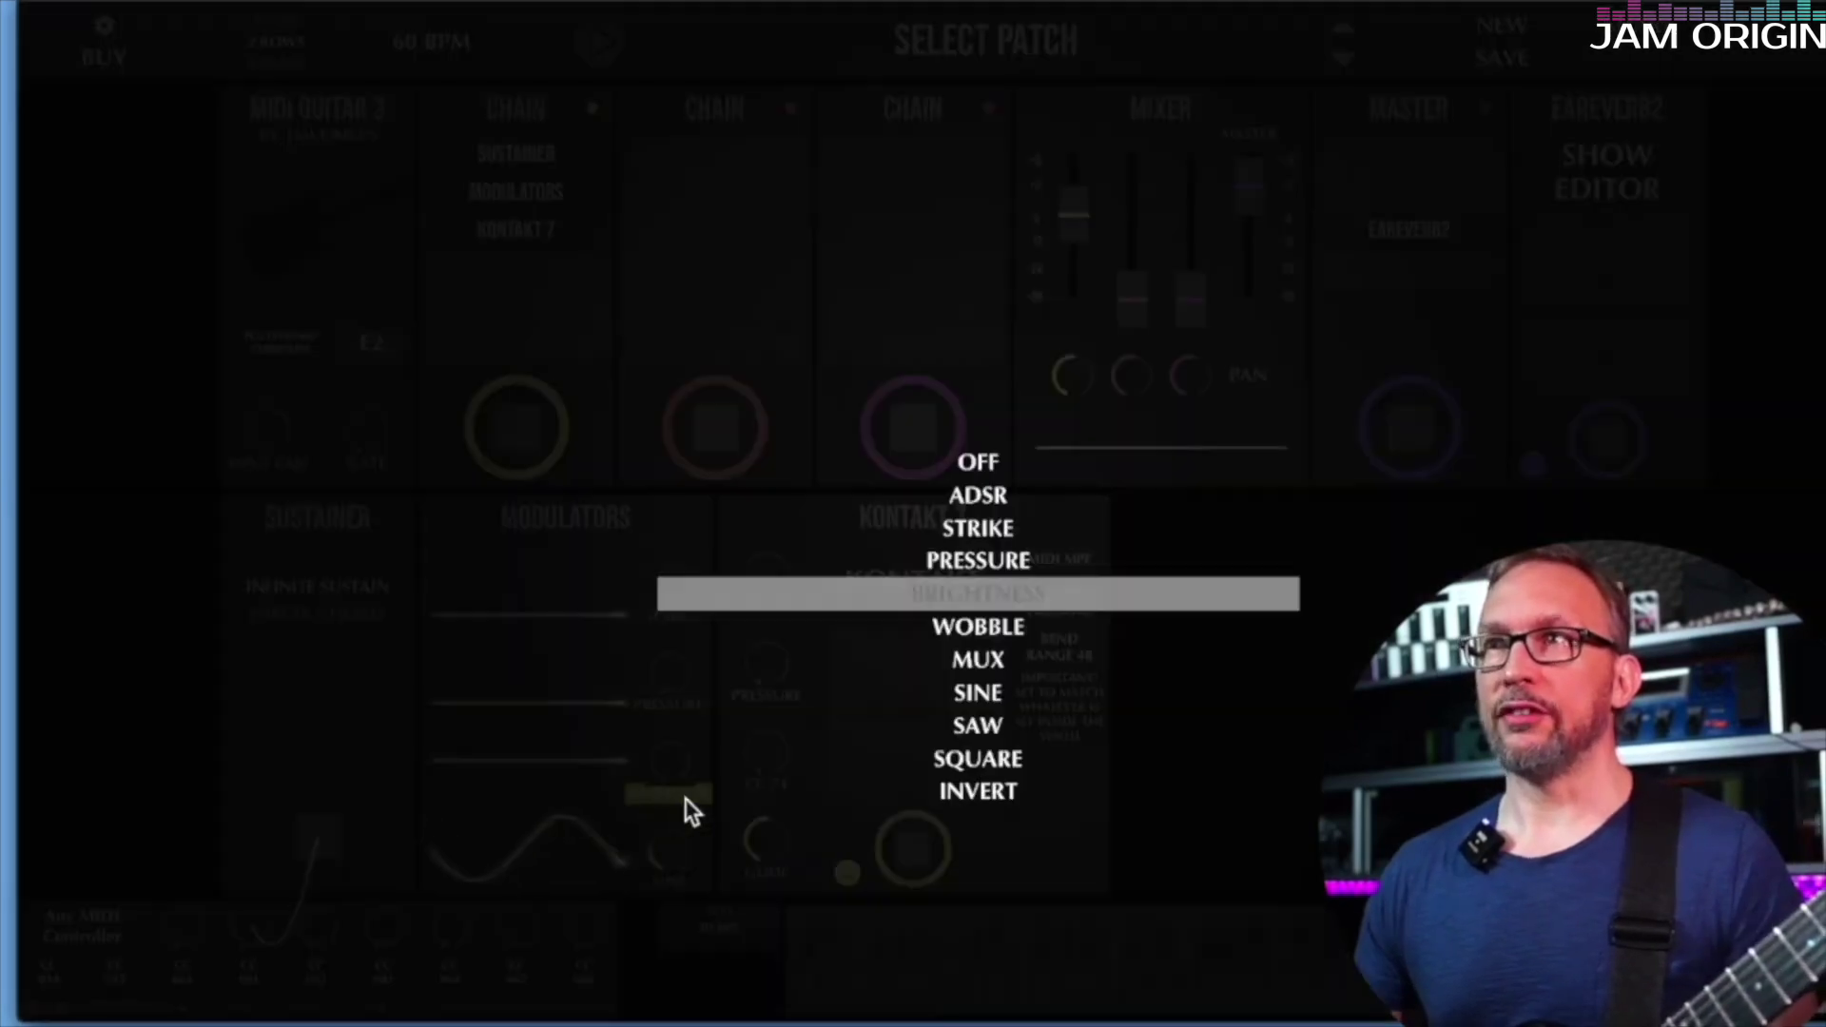
{"action": "left_click", "coordinate": [984, 690]}
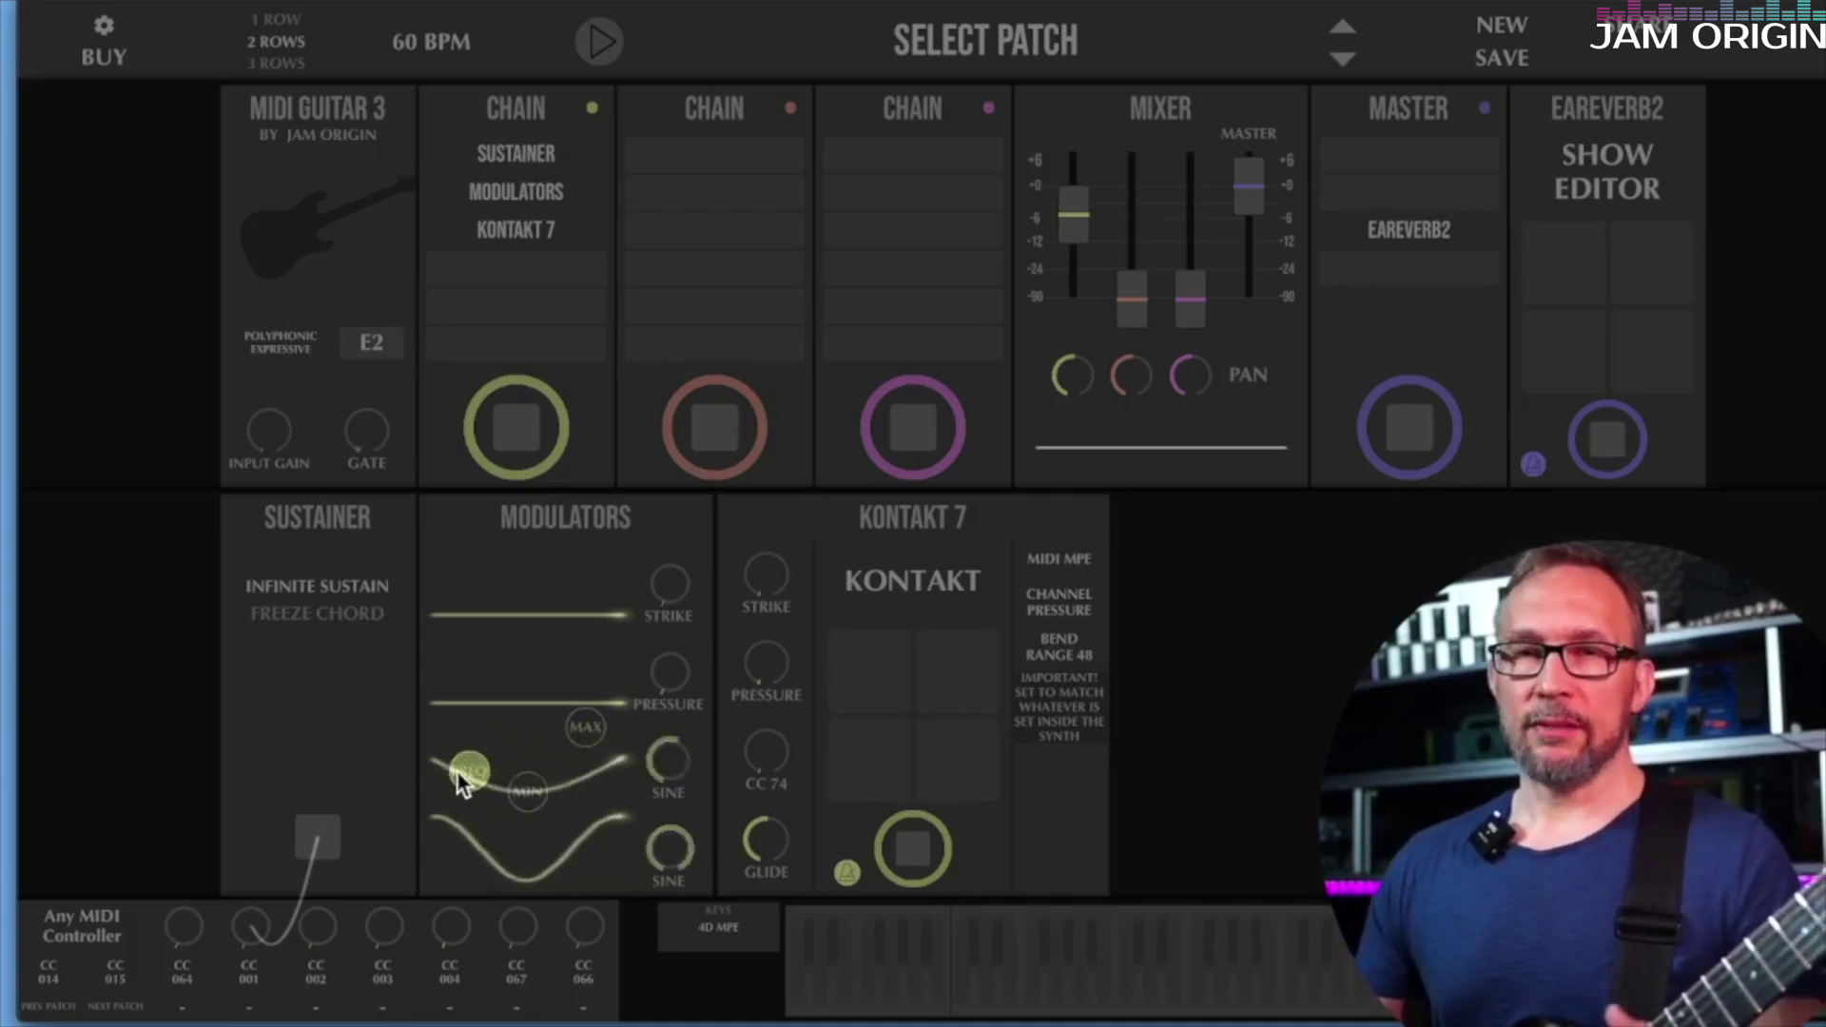
{"action": "left_click_drag", "start_coordinate": [466, 780], "coordinate": [865, 674]}
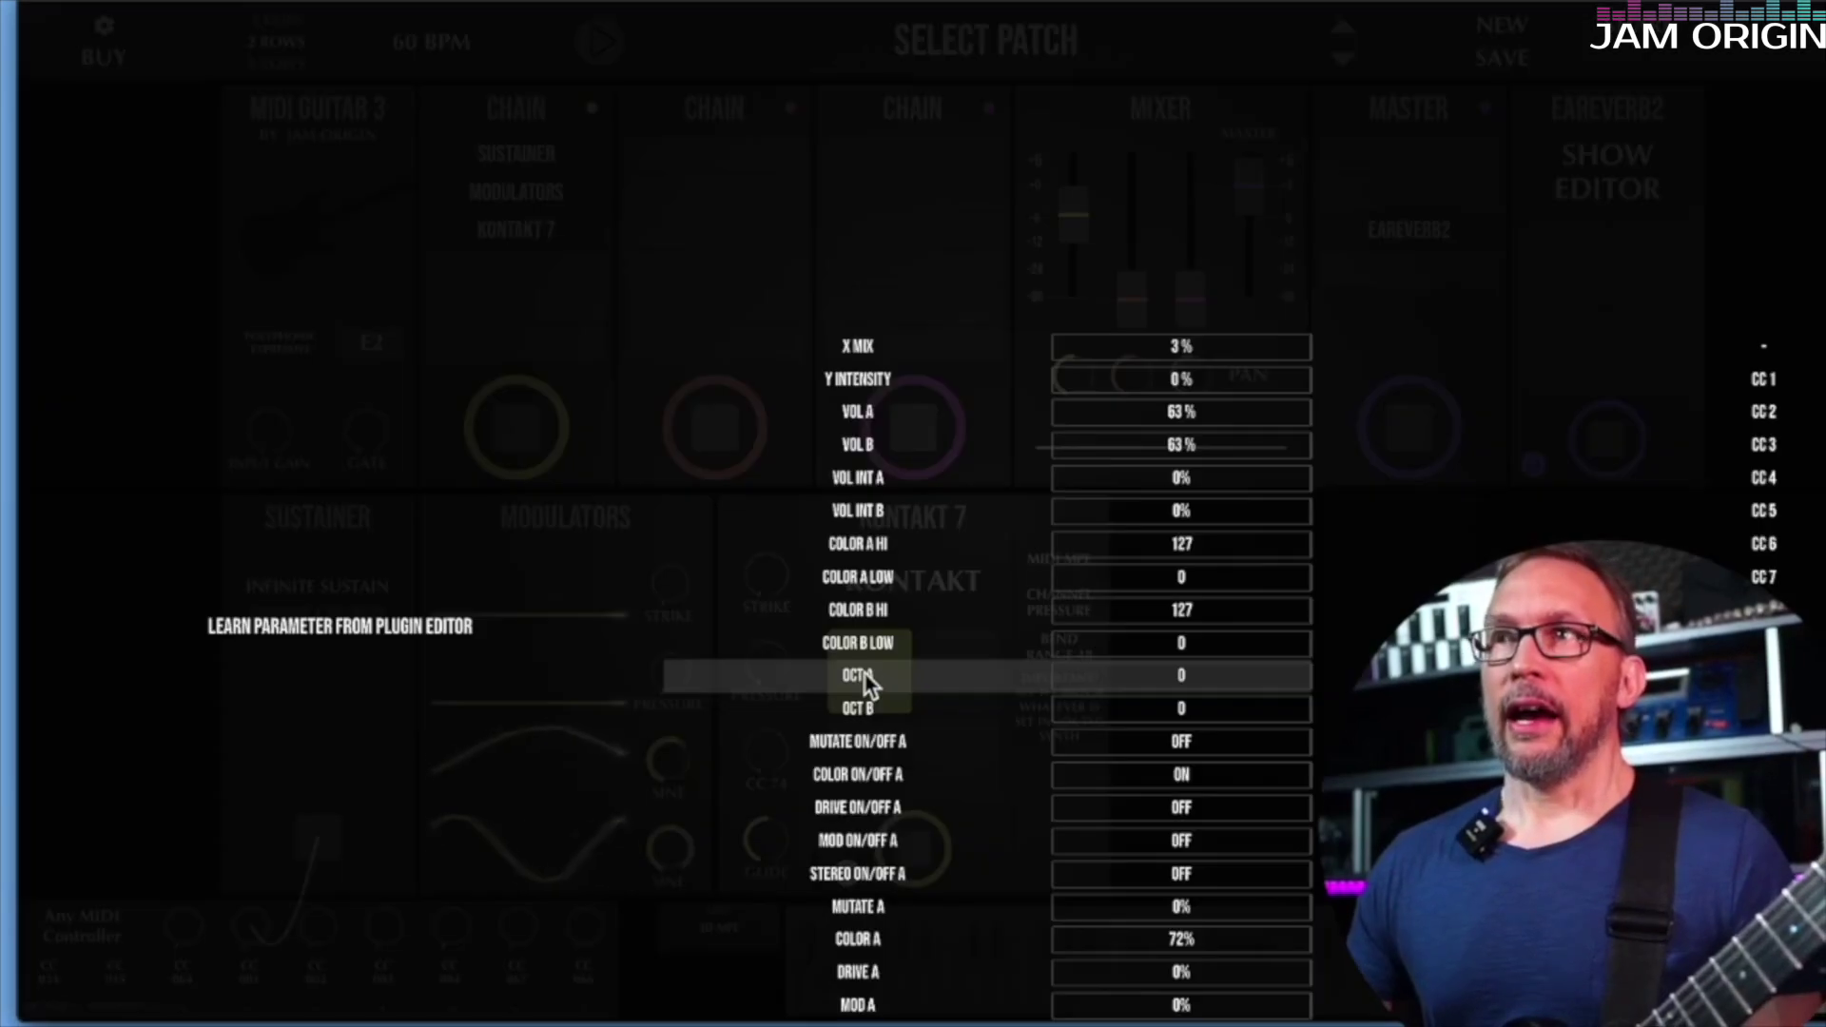
- Add CC 2 and CC 3 as Kontakt 7 controls and cable the upper sine to CC 2
{"action": "left_click", "coordinate": [1762, 413]}
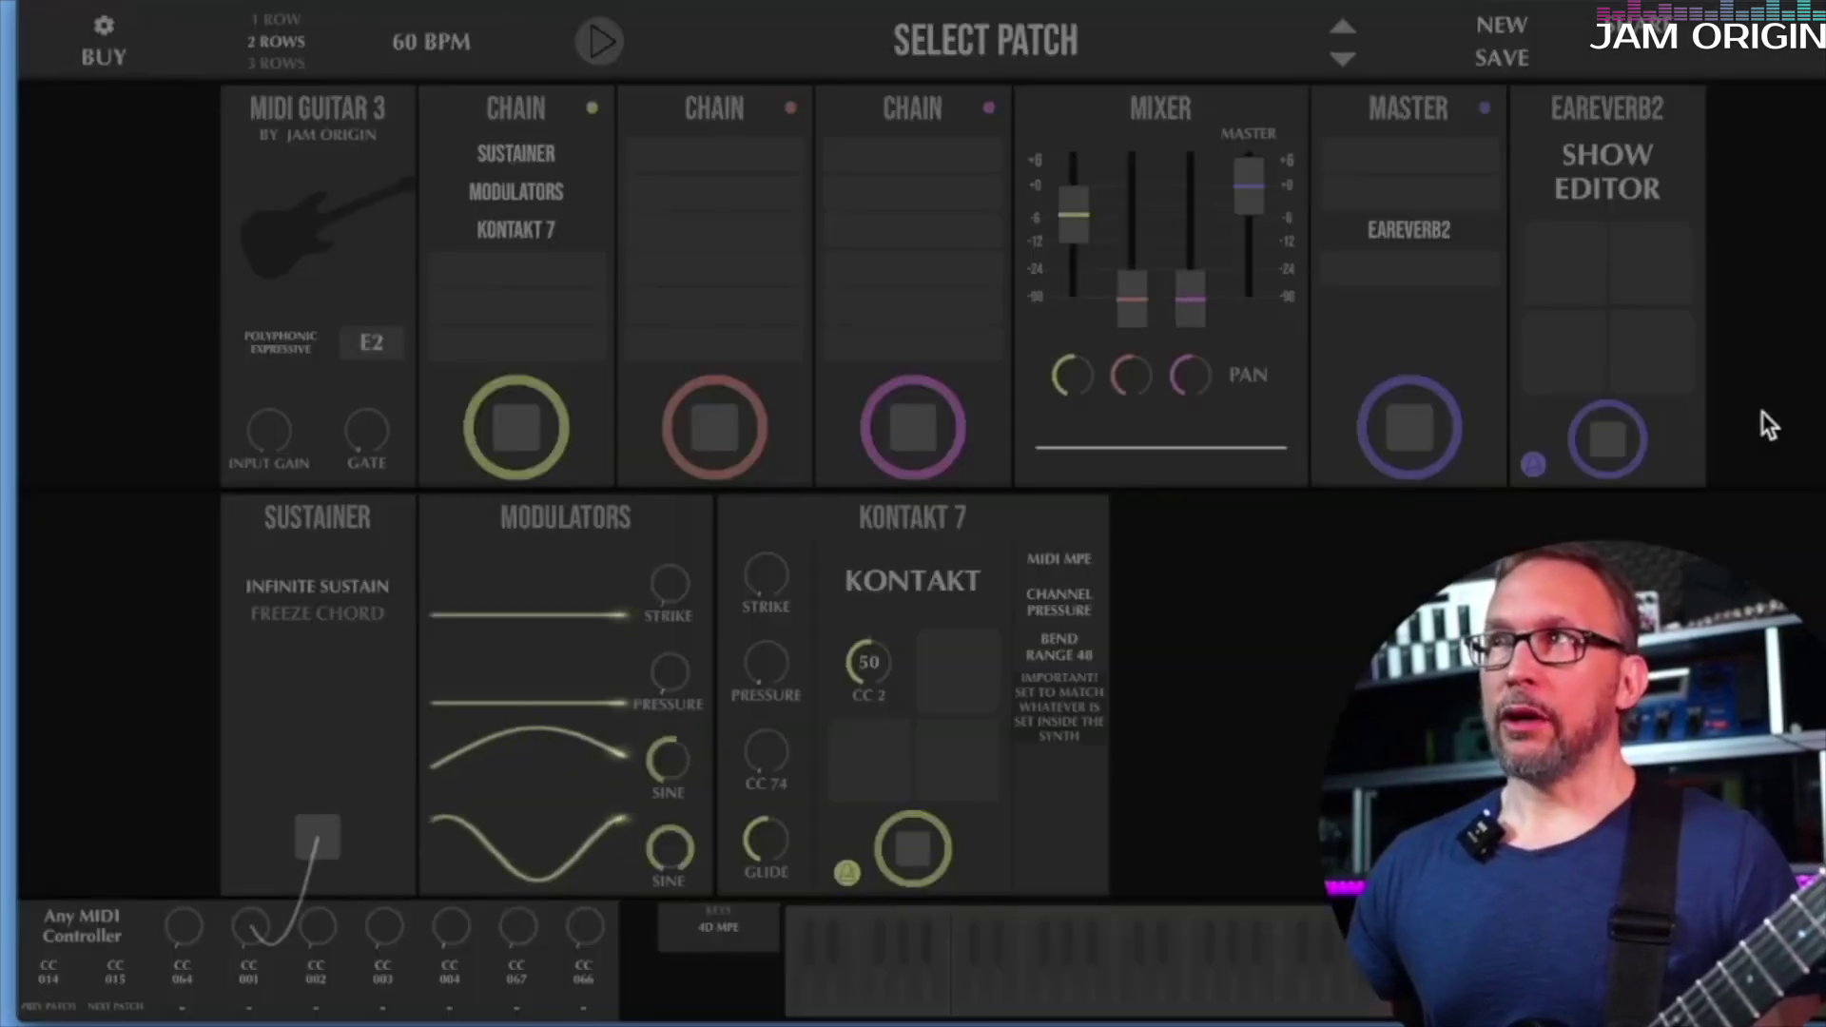
{"action": "left_click", "coordinate": [968, 654]}
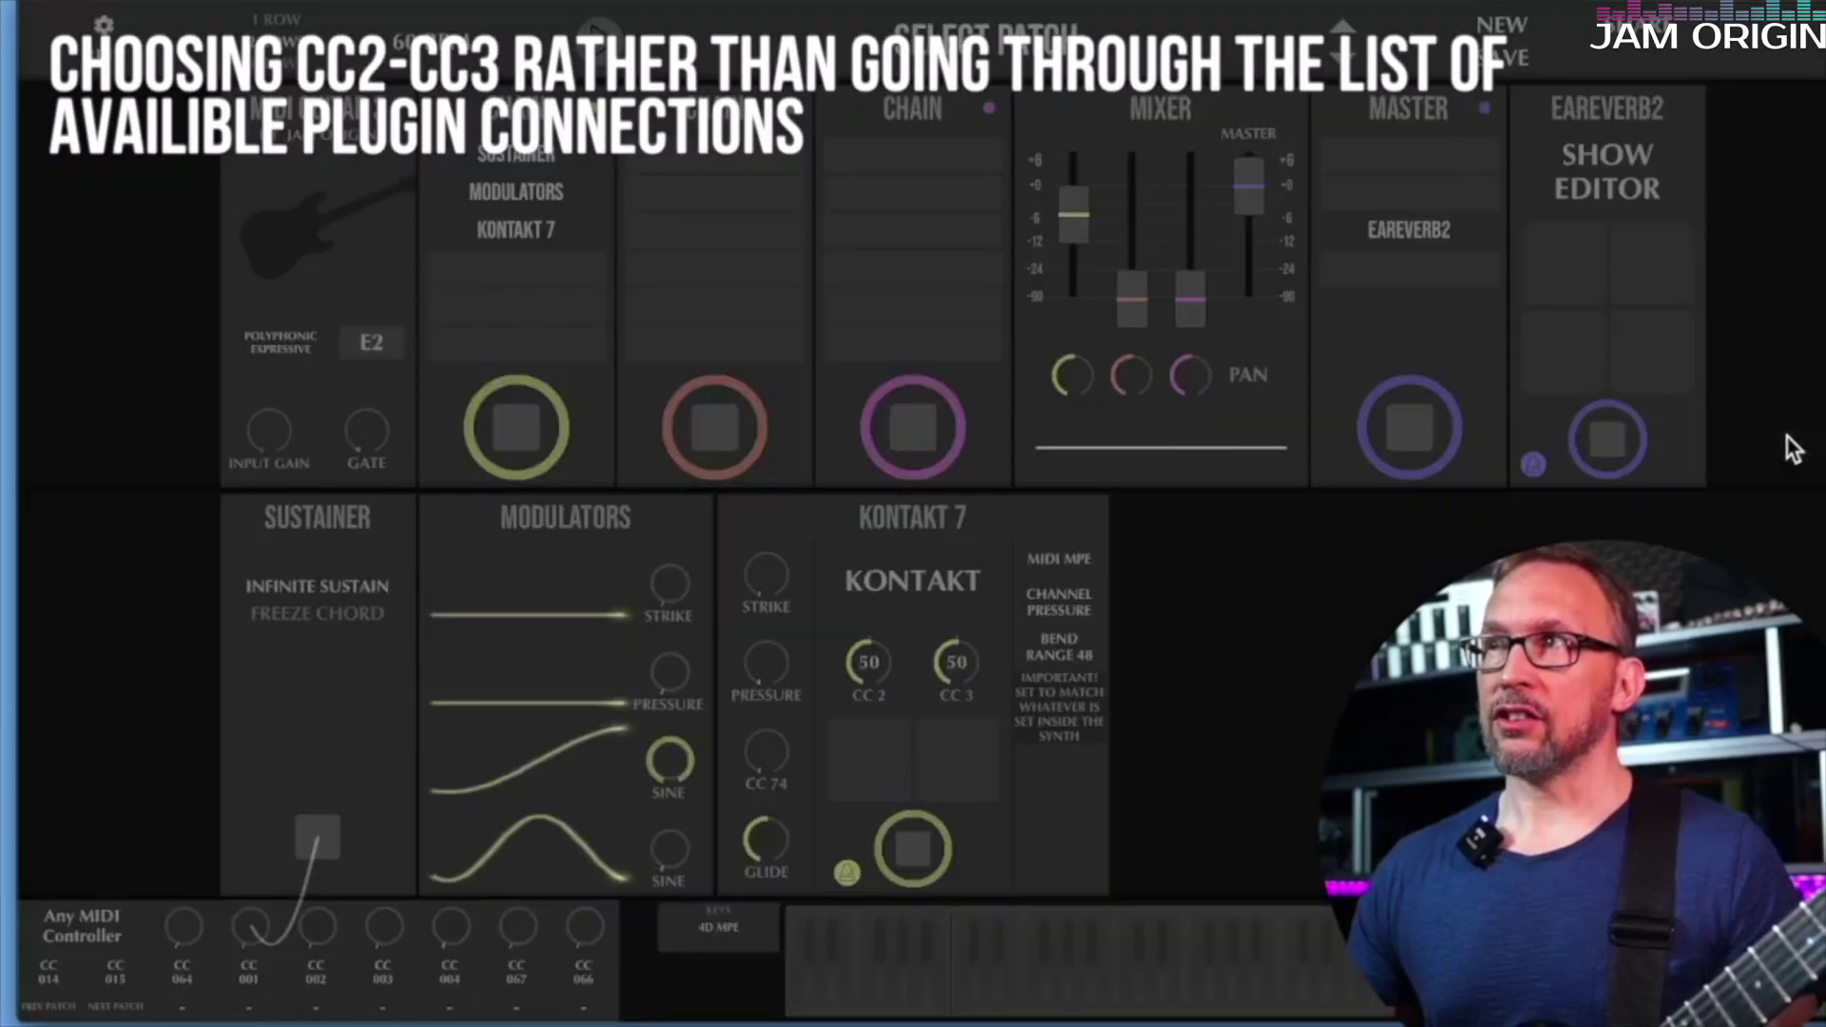
{"action": "left_click", "coordinate": [1761, 444]}
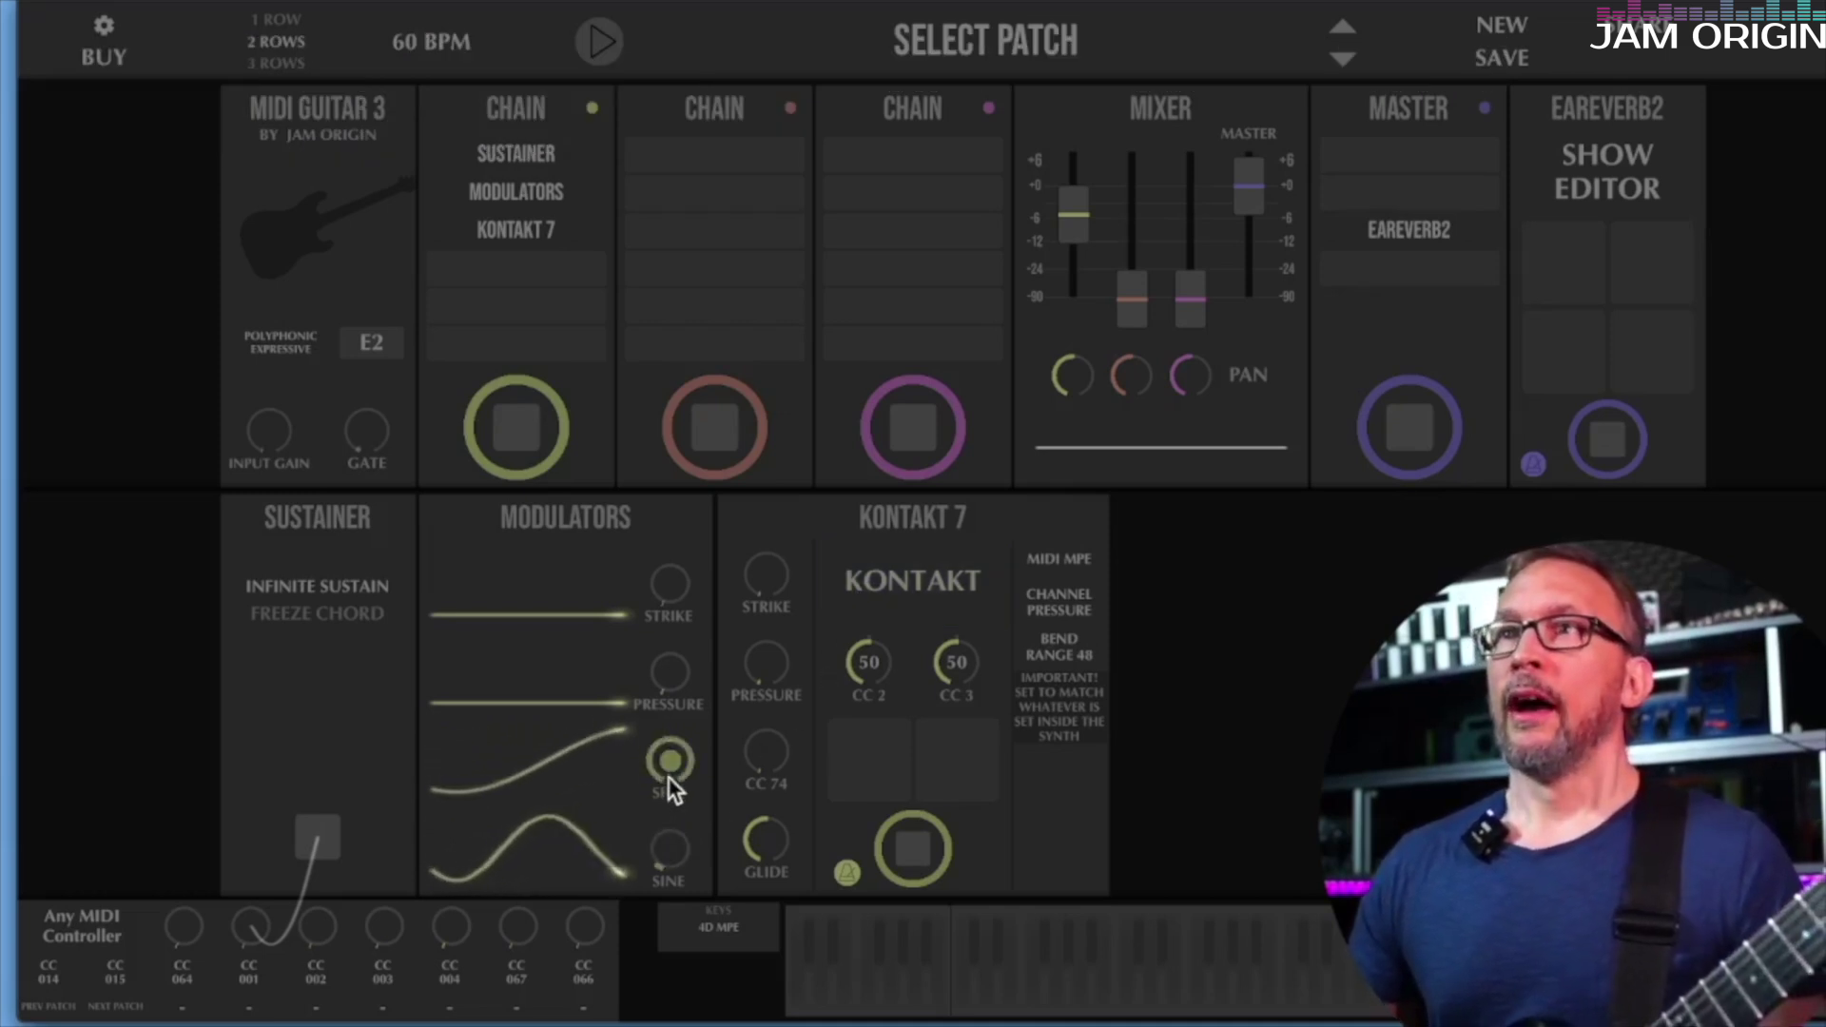
{"action": "left_click_drag", "start_coordinate": [670, 759], "coordinate": [866, 667]}
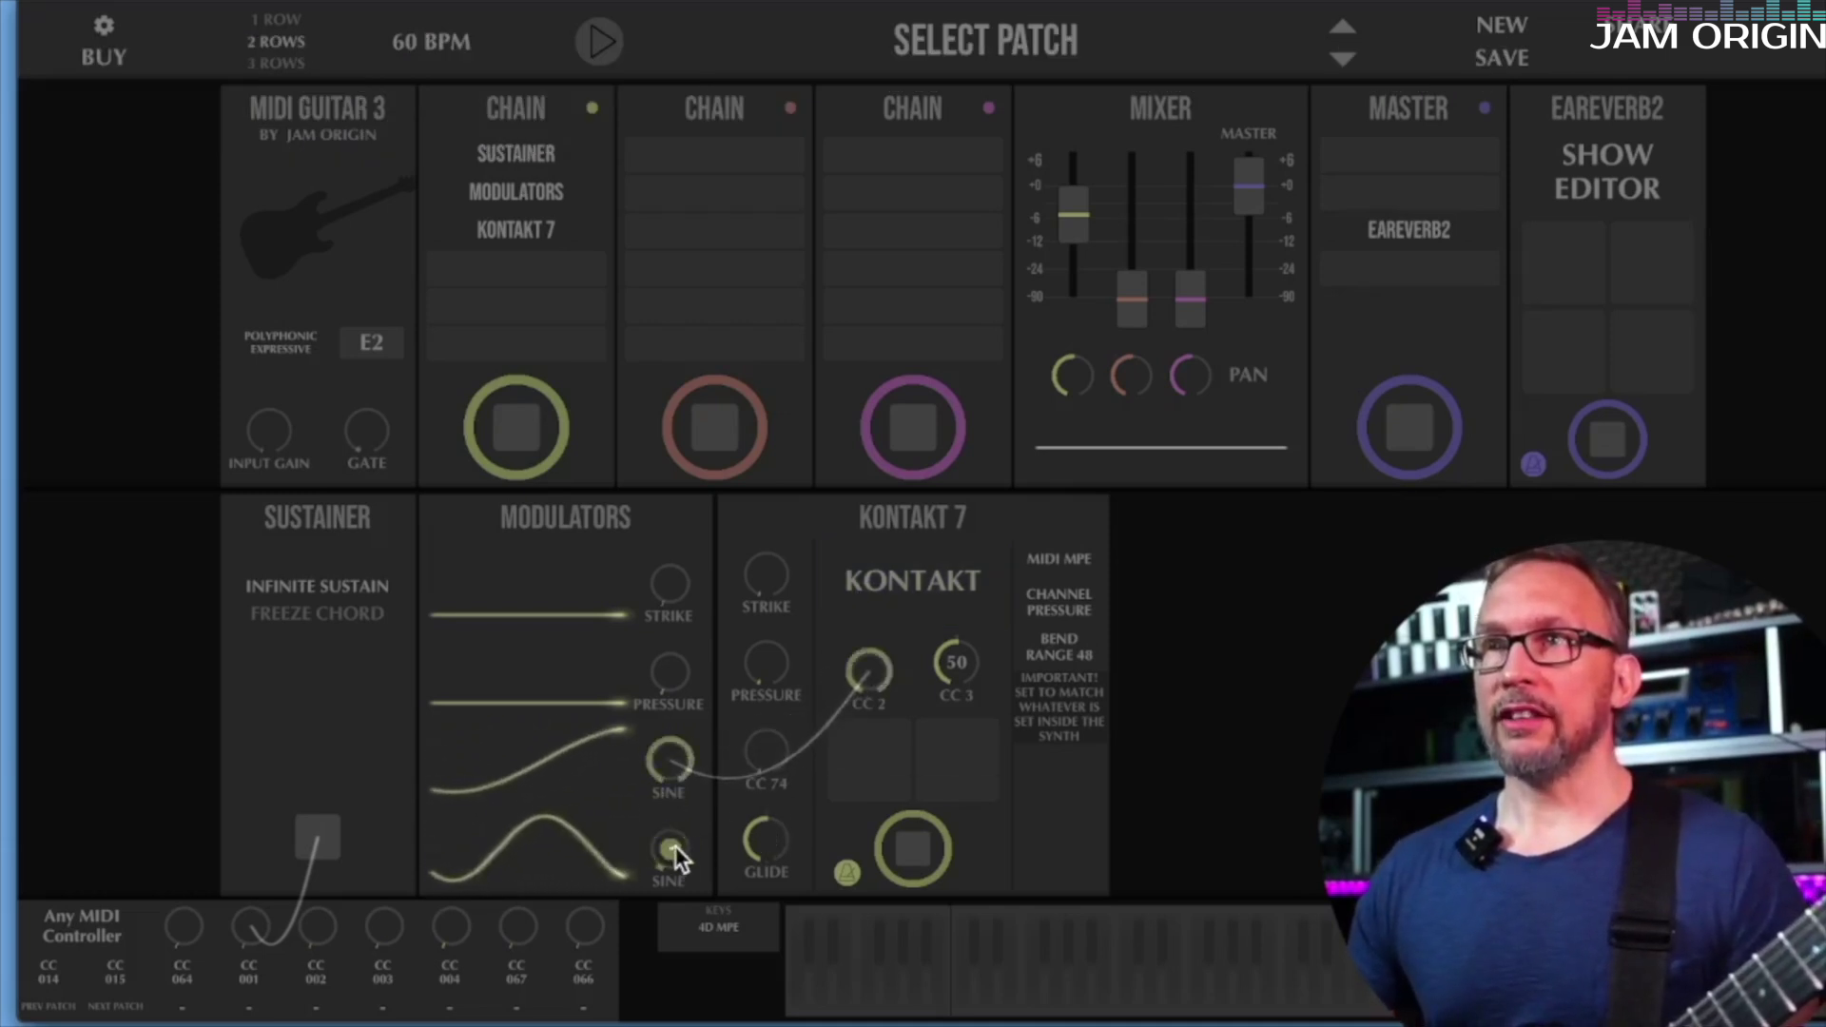
{"action": "left_click_drag", "start_coordinate": [672, 847], "coordinate": [955, 704]}
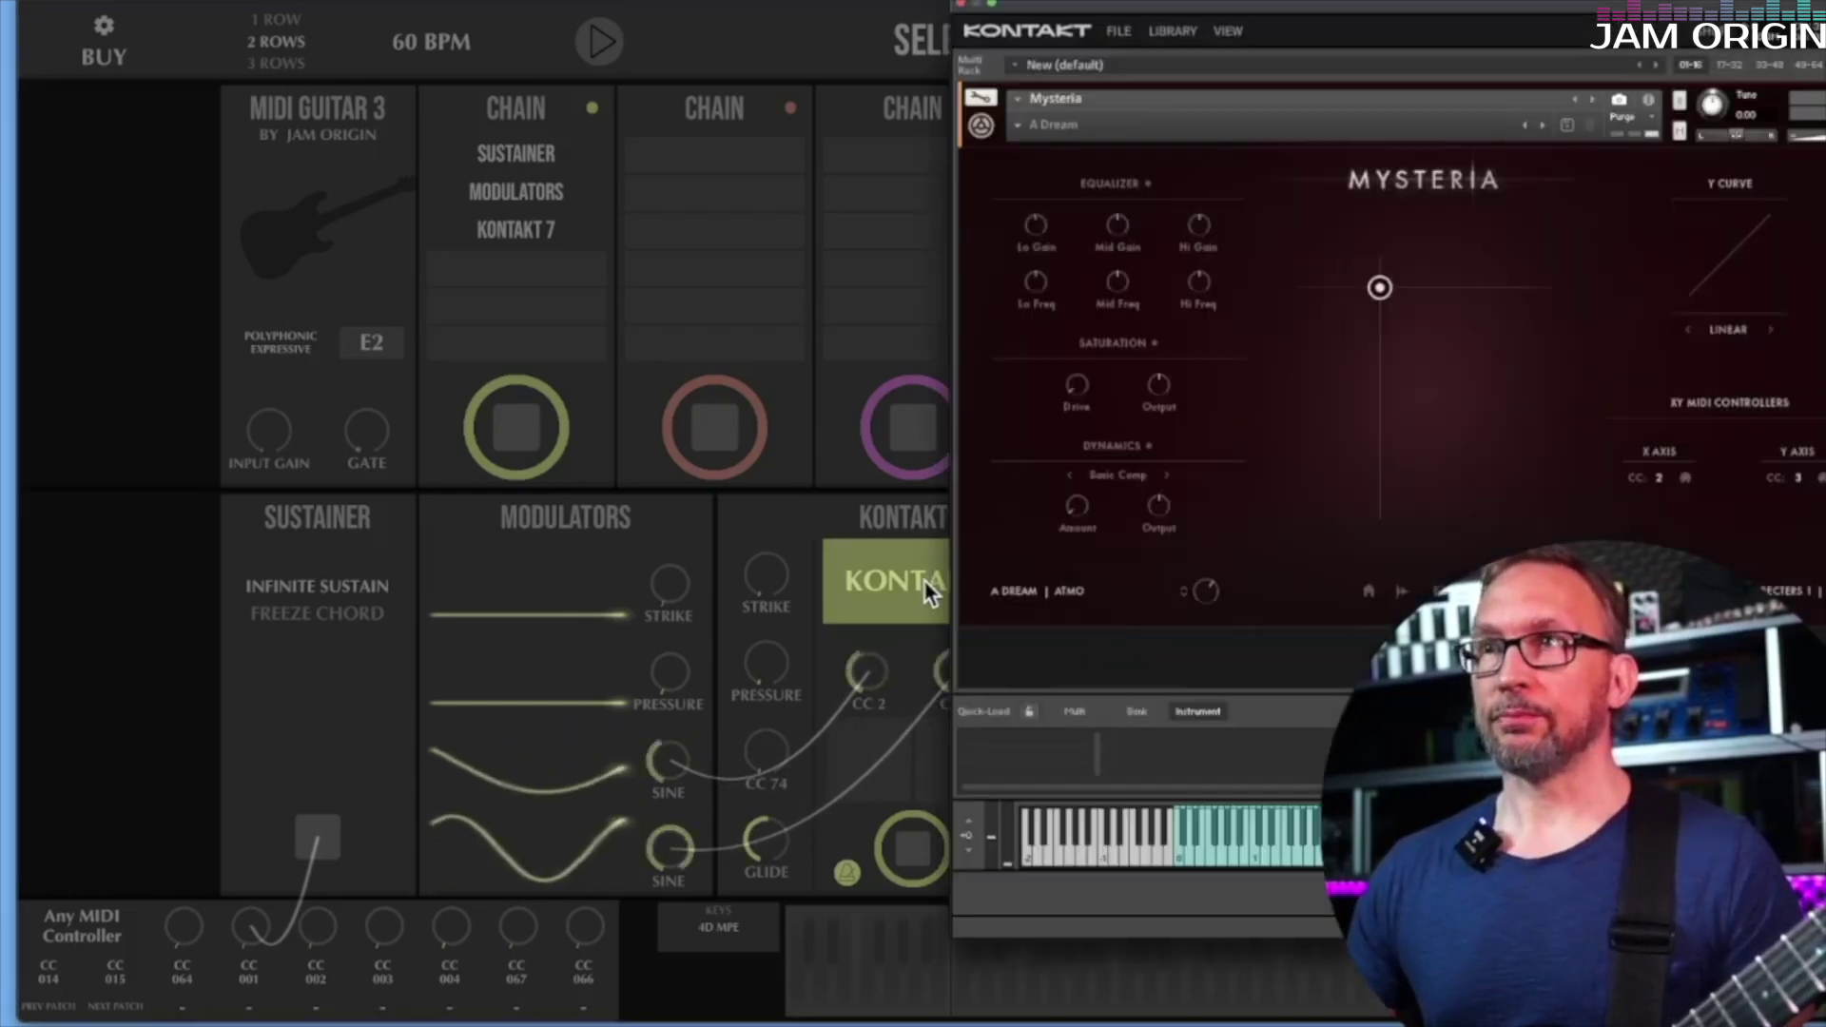
- Show the Kontakt Mysteria window and drag the lower sine modulator's frequency much lower
{"action": "left_click", "coordinate": [924, 582]}
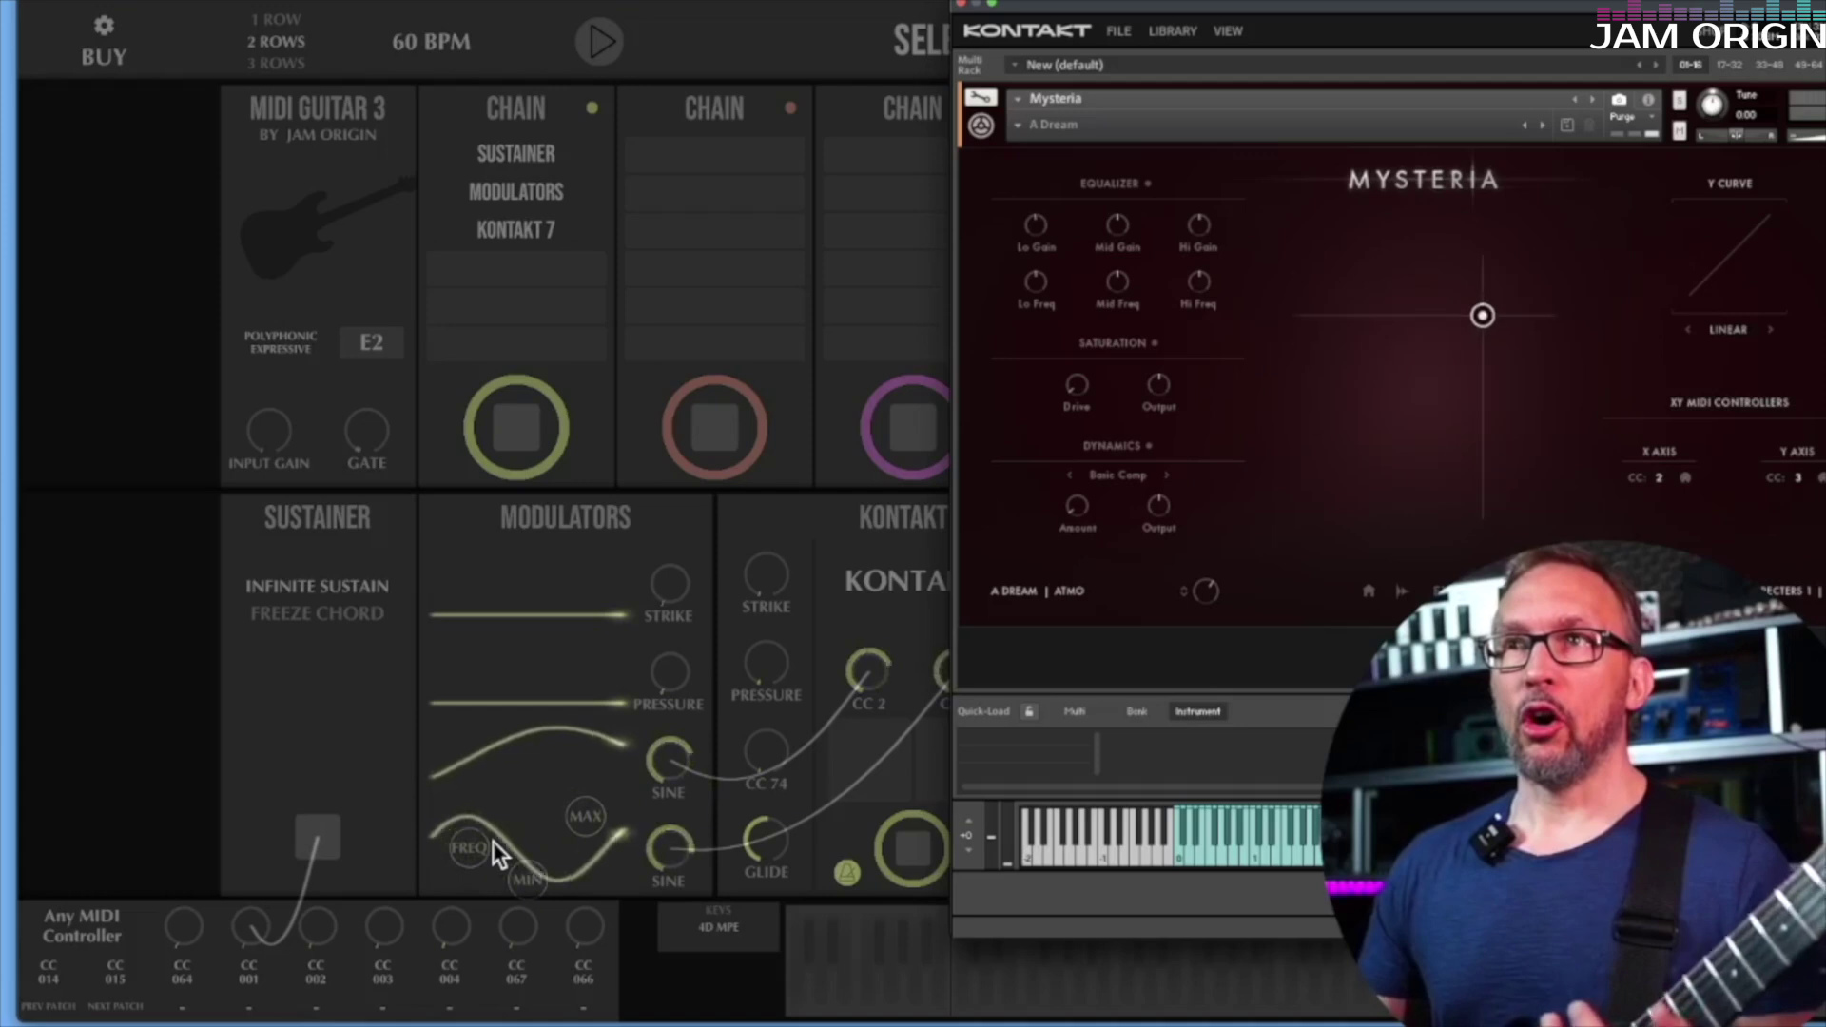
{"action": "mouse_move", "coordinate": [467, 842]}
{"action": "left_click_drag", "start_coordinate": [466, 843], "coordinate": [558, 854]}
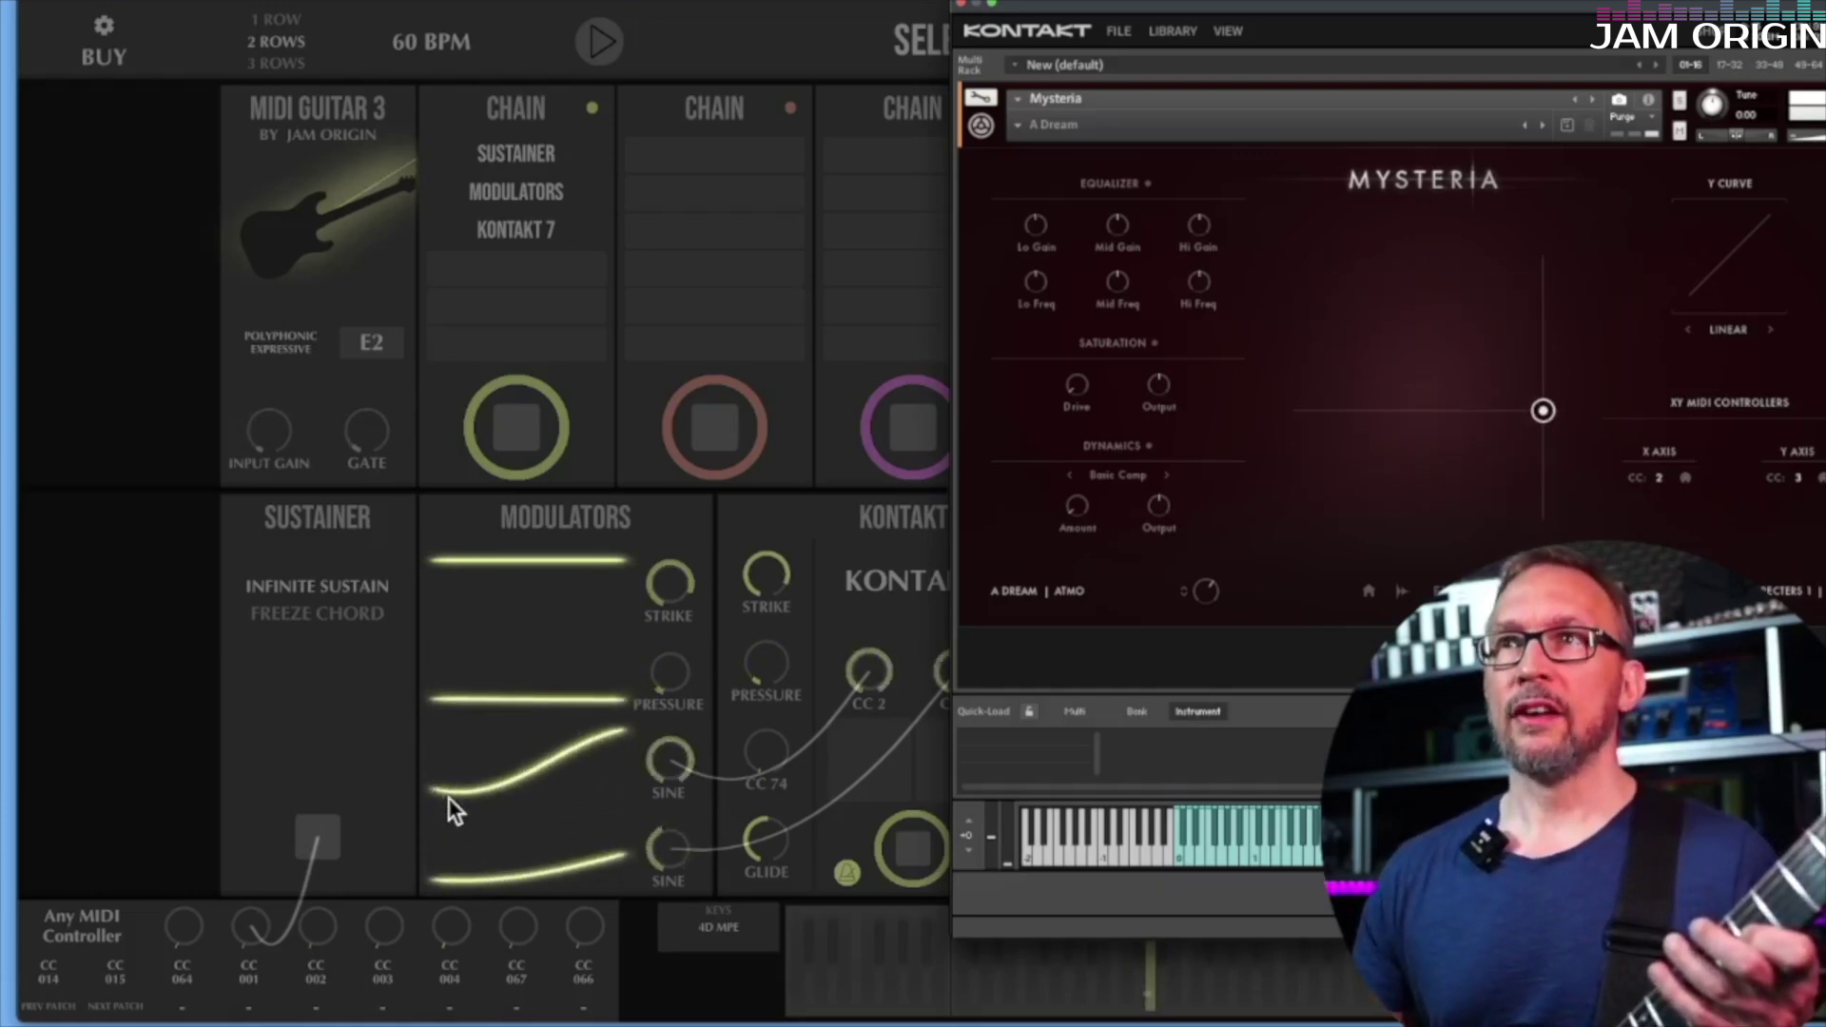
{"action": "mouse_move", "coordinate": [468, 769]}
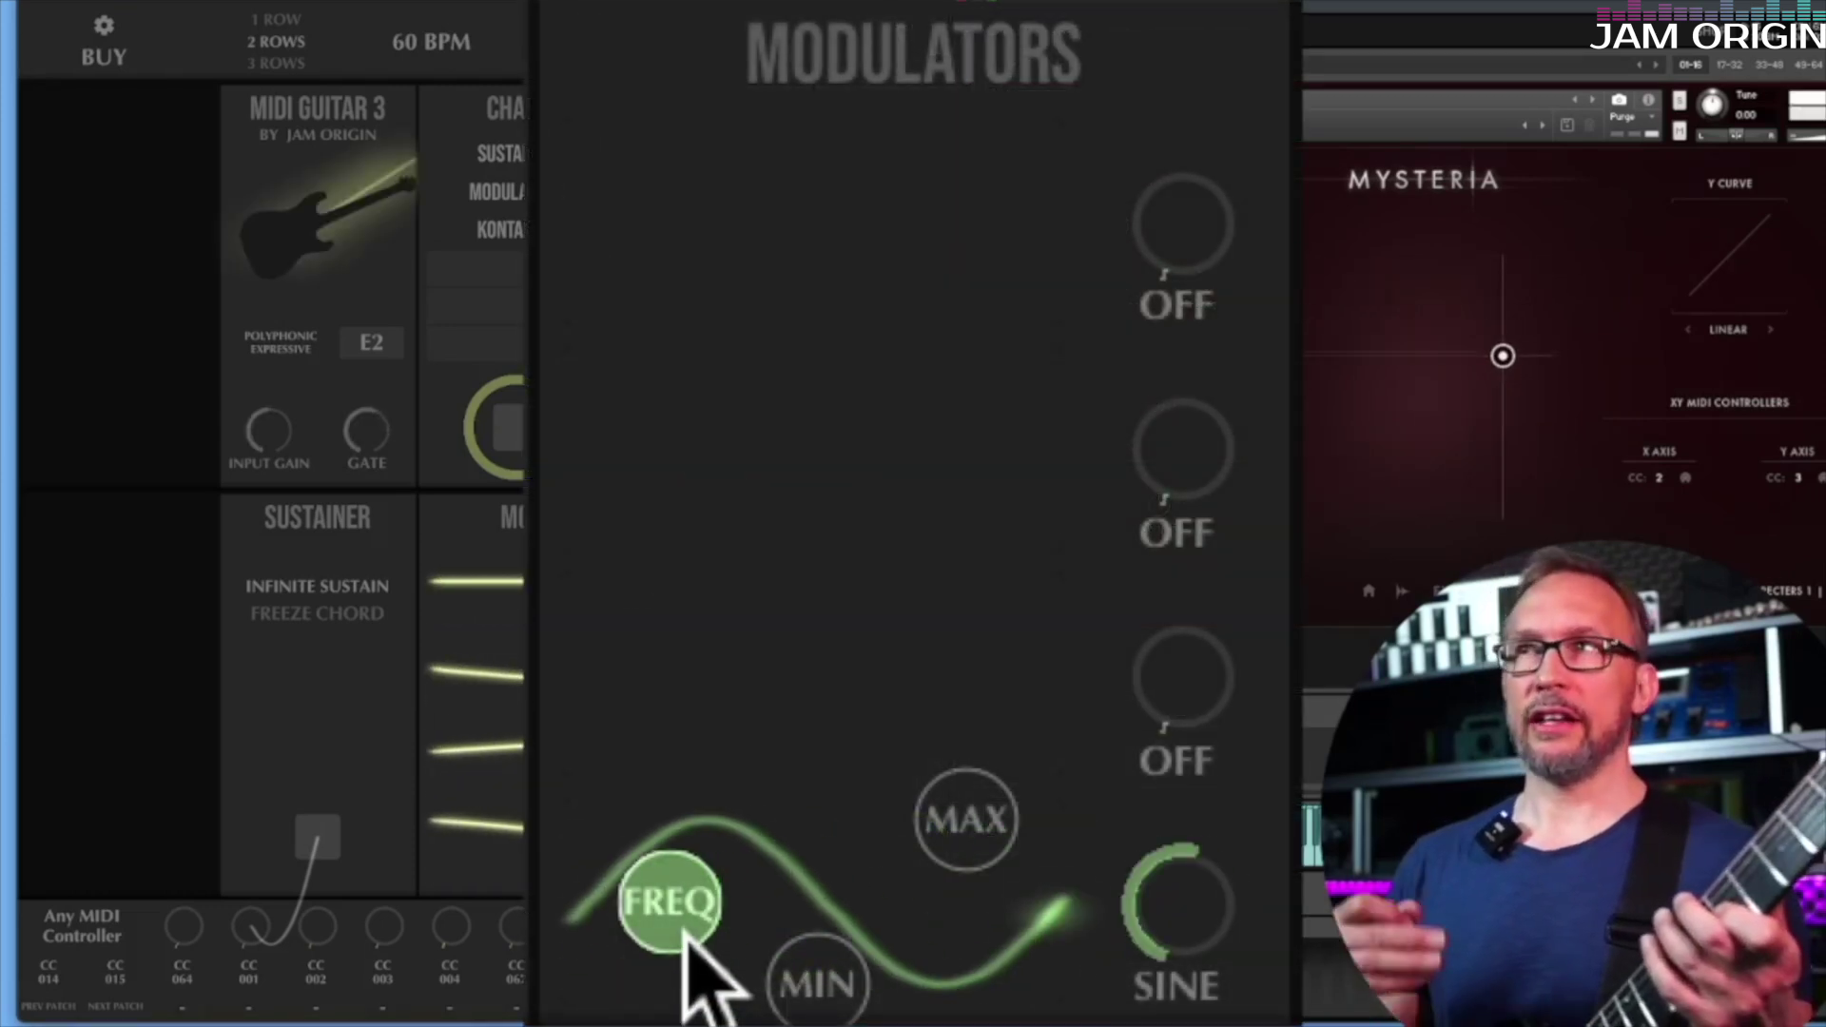
- Slow the other sine modulator's frequency and change the patch tempo from 60 to 120 BPM
{"action": "left_click_drag", "start_coordinate": [686, 907], "coordinate": [681, 958]}
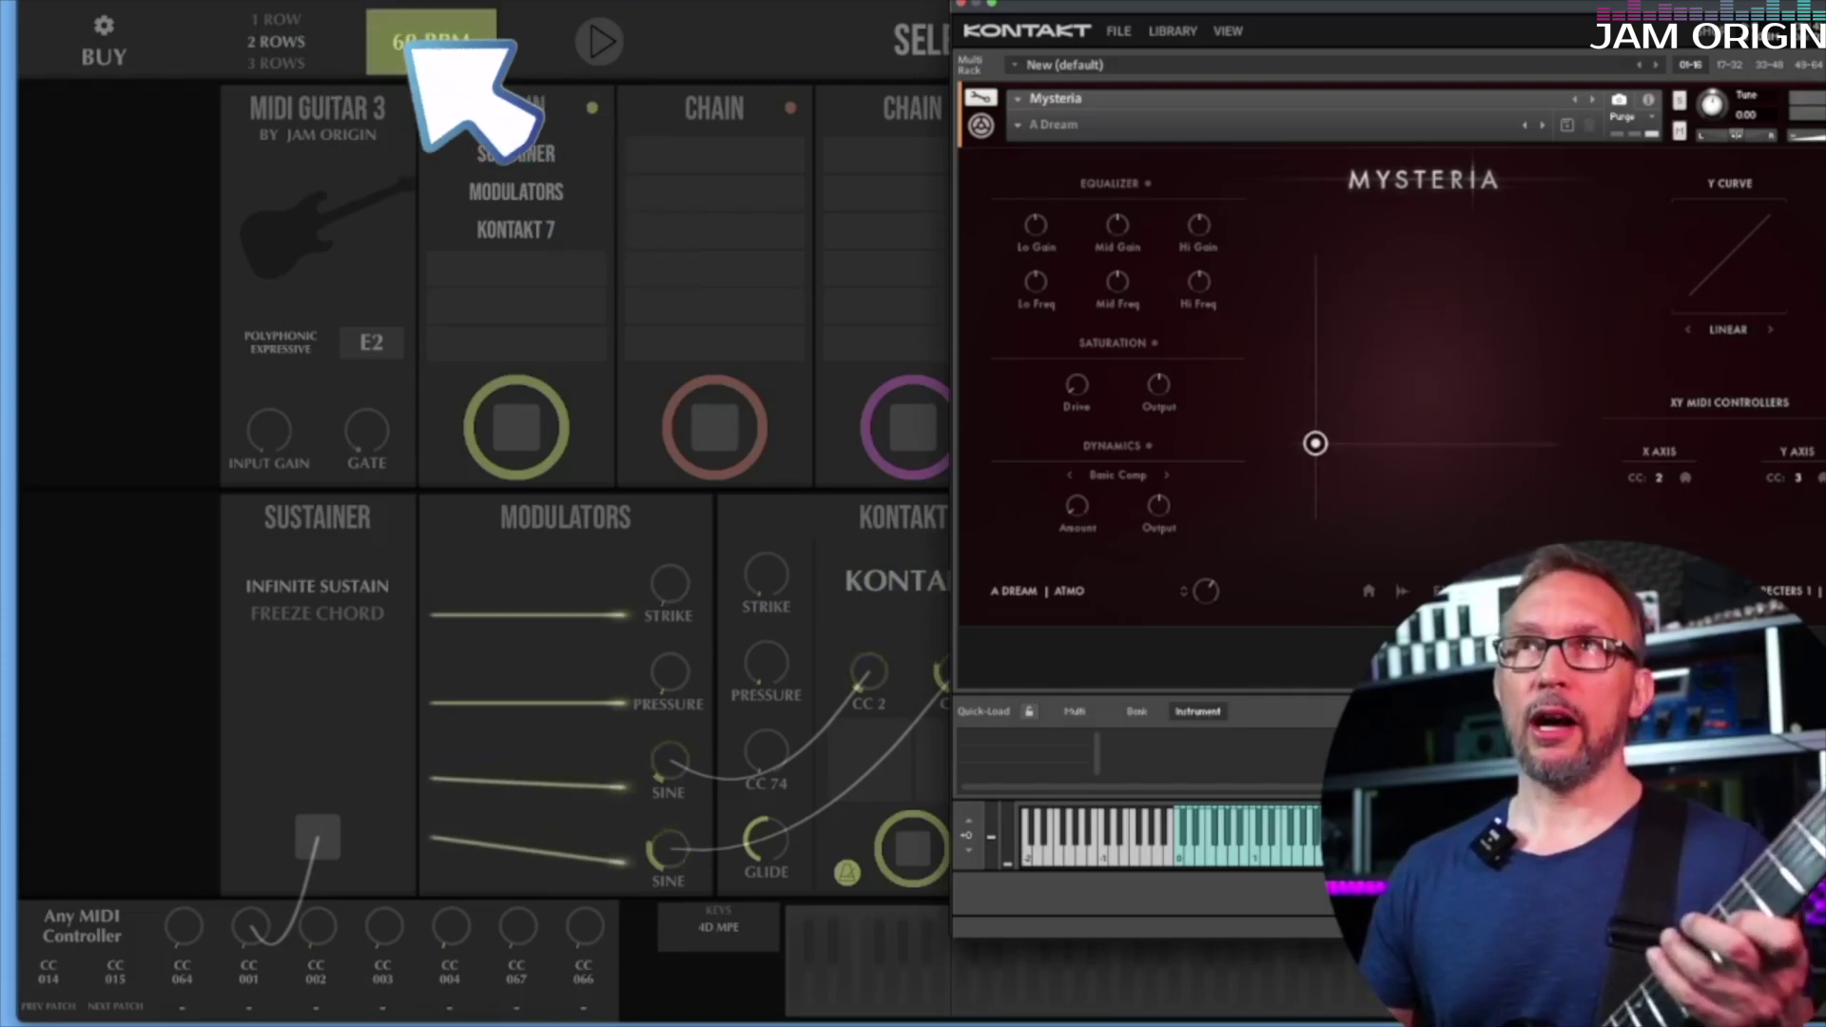
{"action": "left_click", "coordinate": [428, 45]}
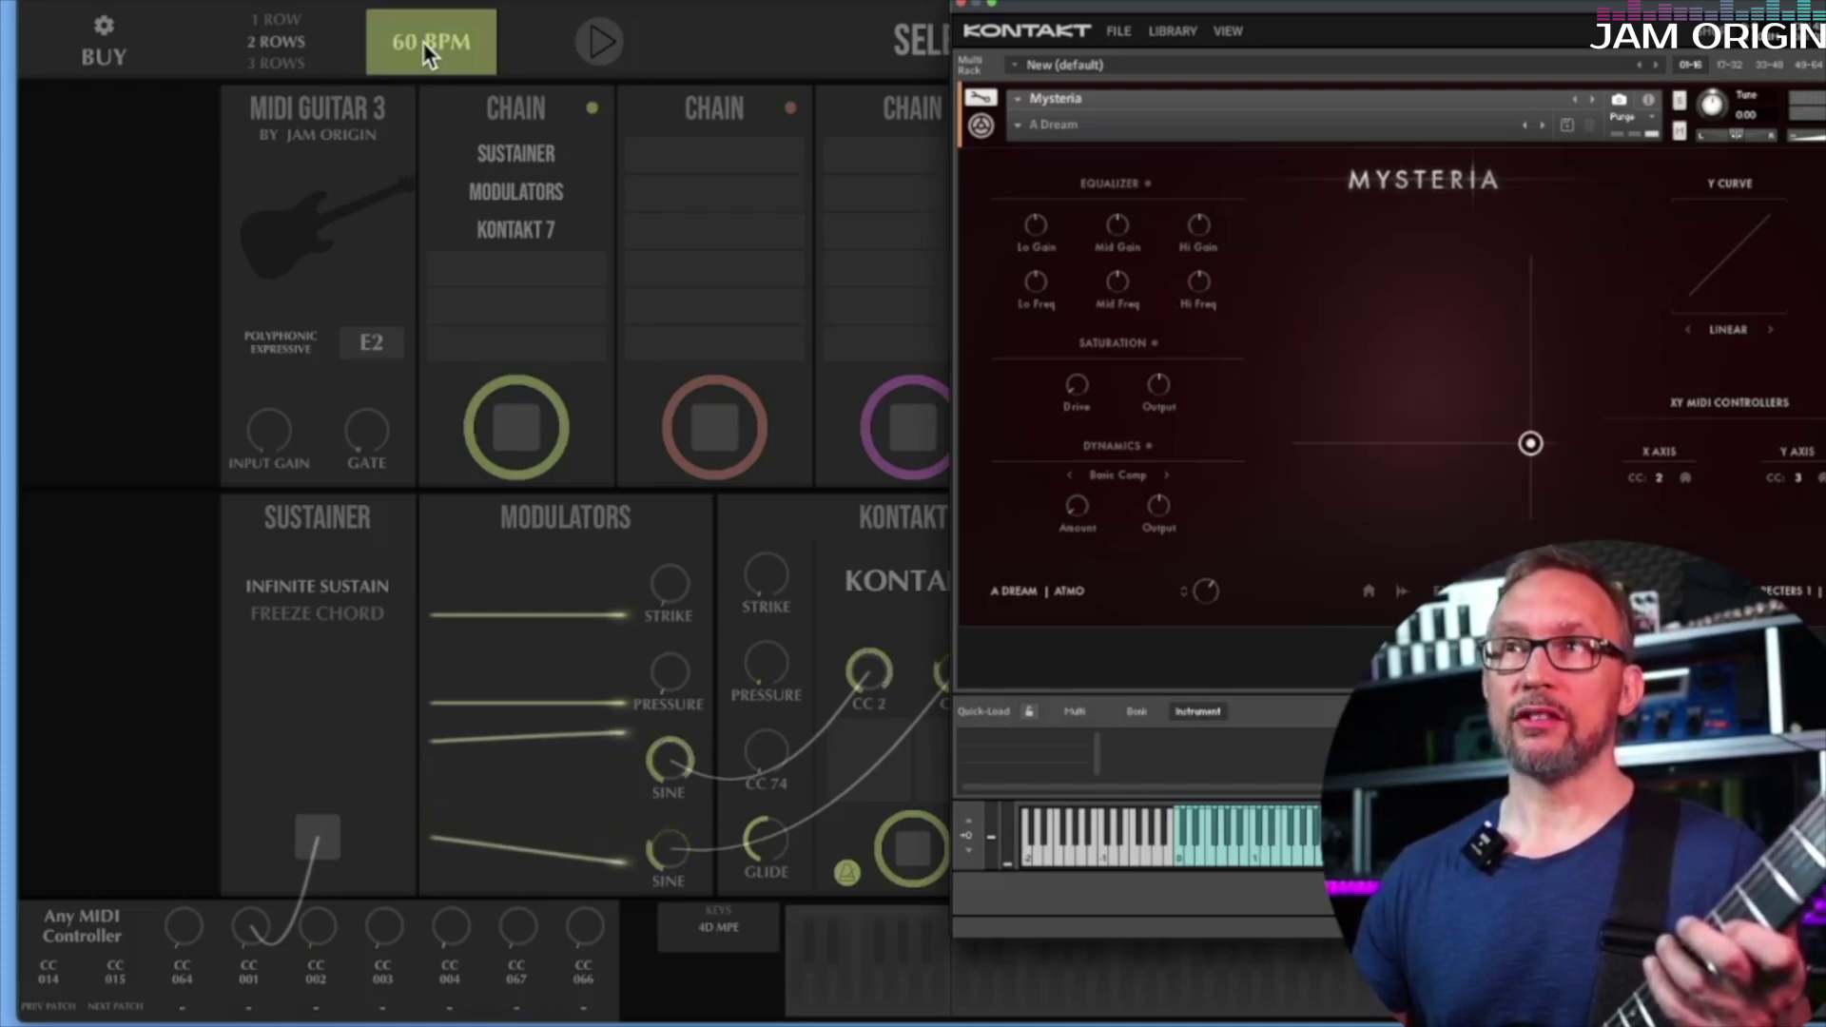
{"action": "mouse_move", "coordinate": [500, 589]}
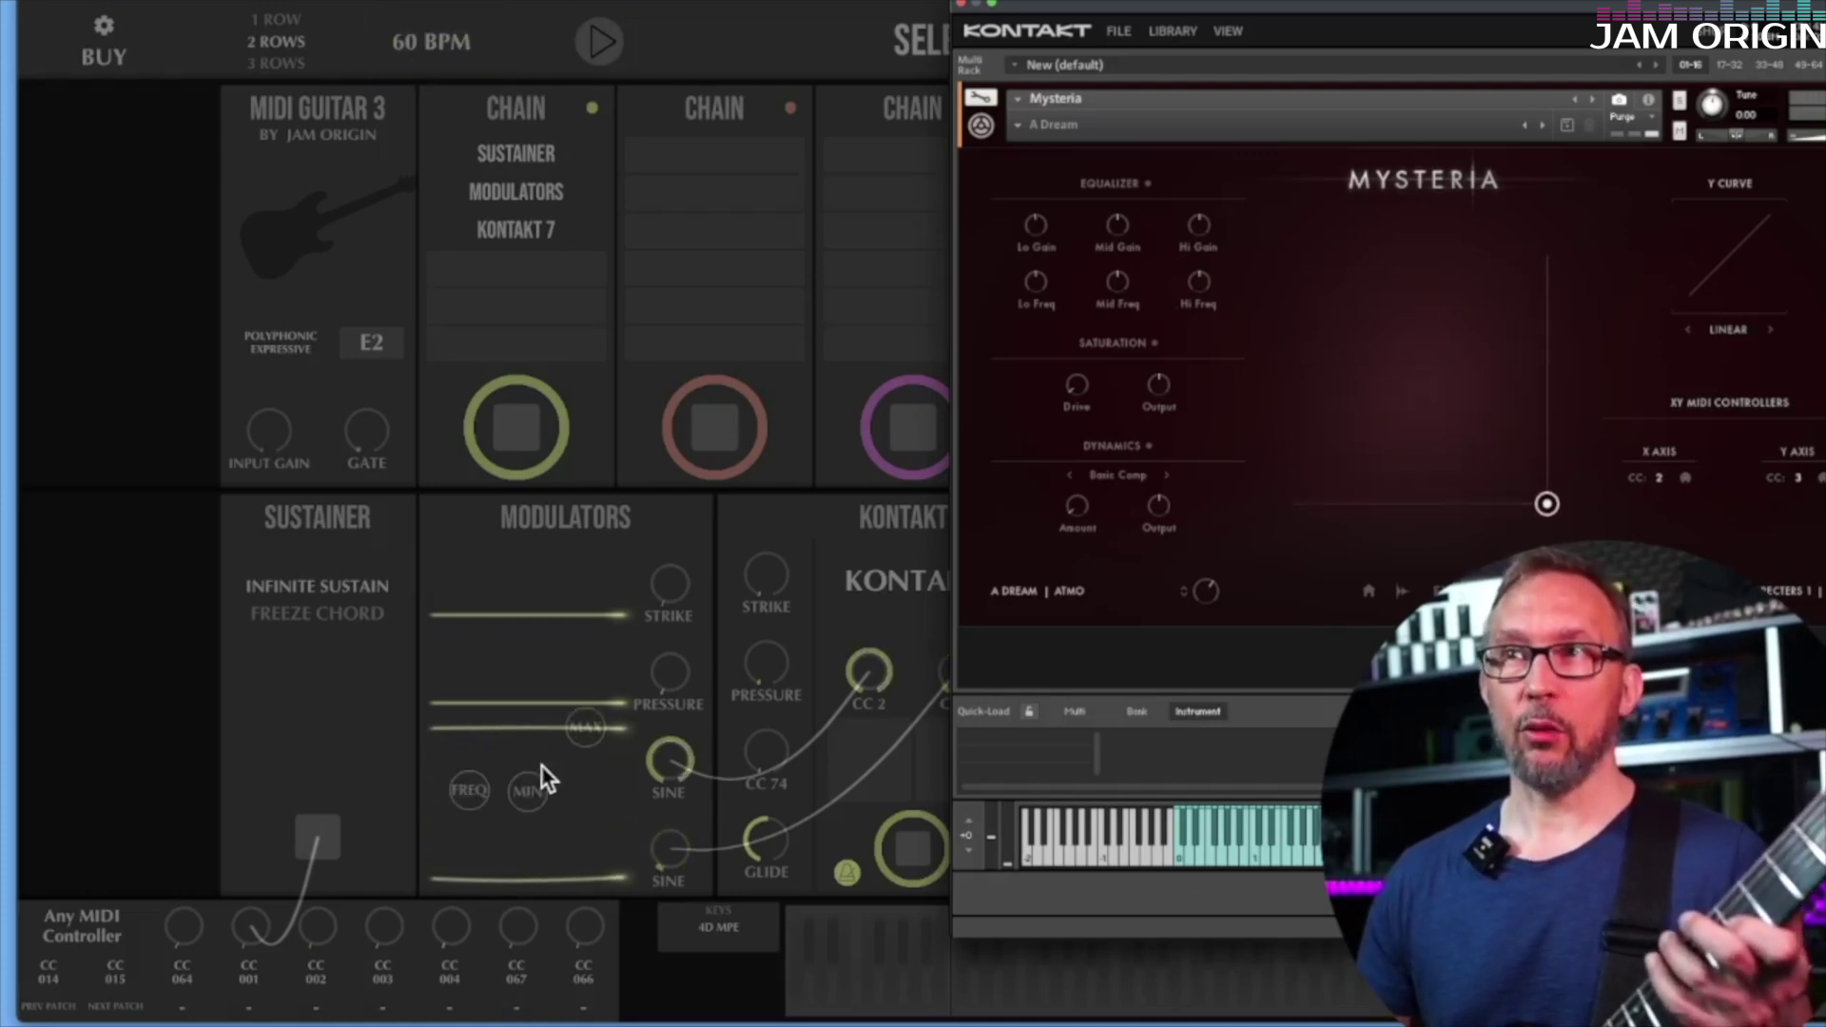
{"action": "left_click", "coordinate": [428, 43]}
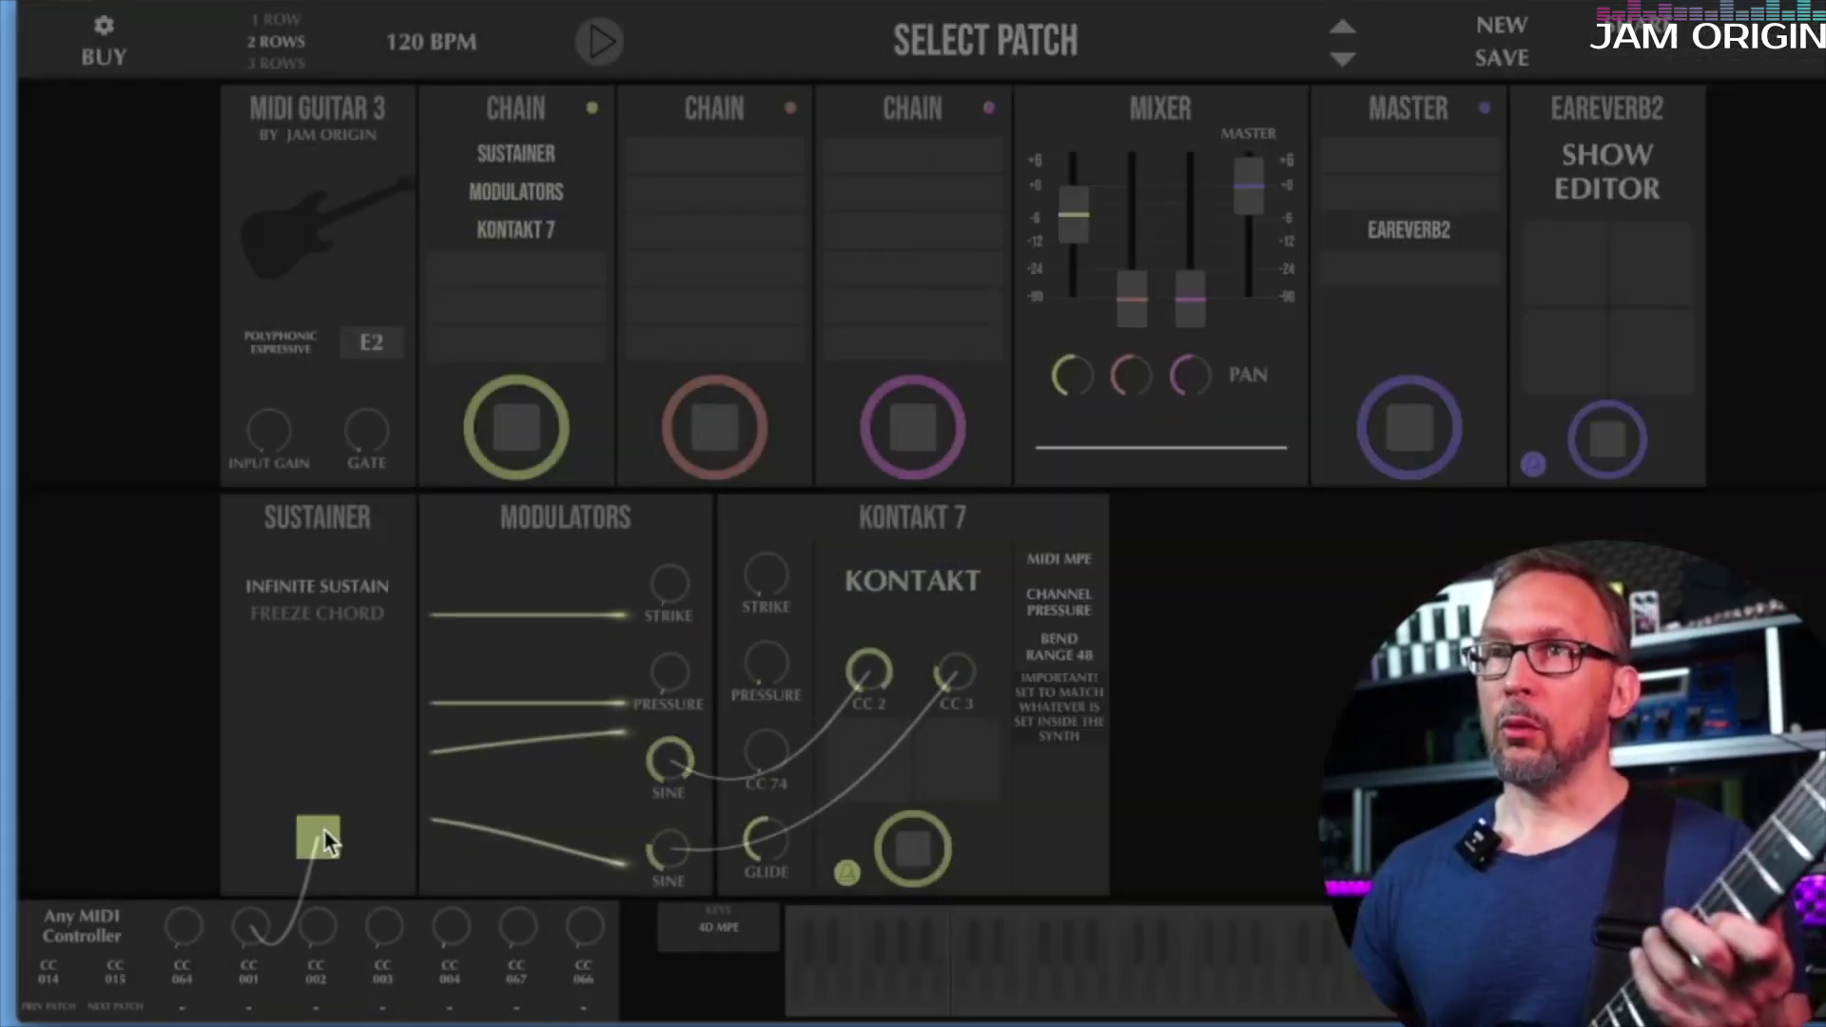
- Move the CC 001 pedal cable from the Sustainer onto the BPM tempo and reopen Kontakt
{"action": "left_click", "coordinate": [324, 831]}
{"action": "left_click_drag", "start_coordinate": [325, 837], "coordinate": [424, 67]}
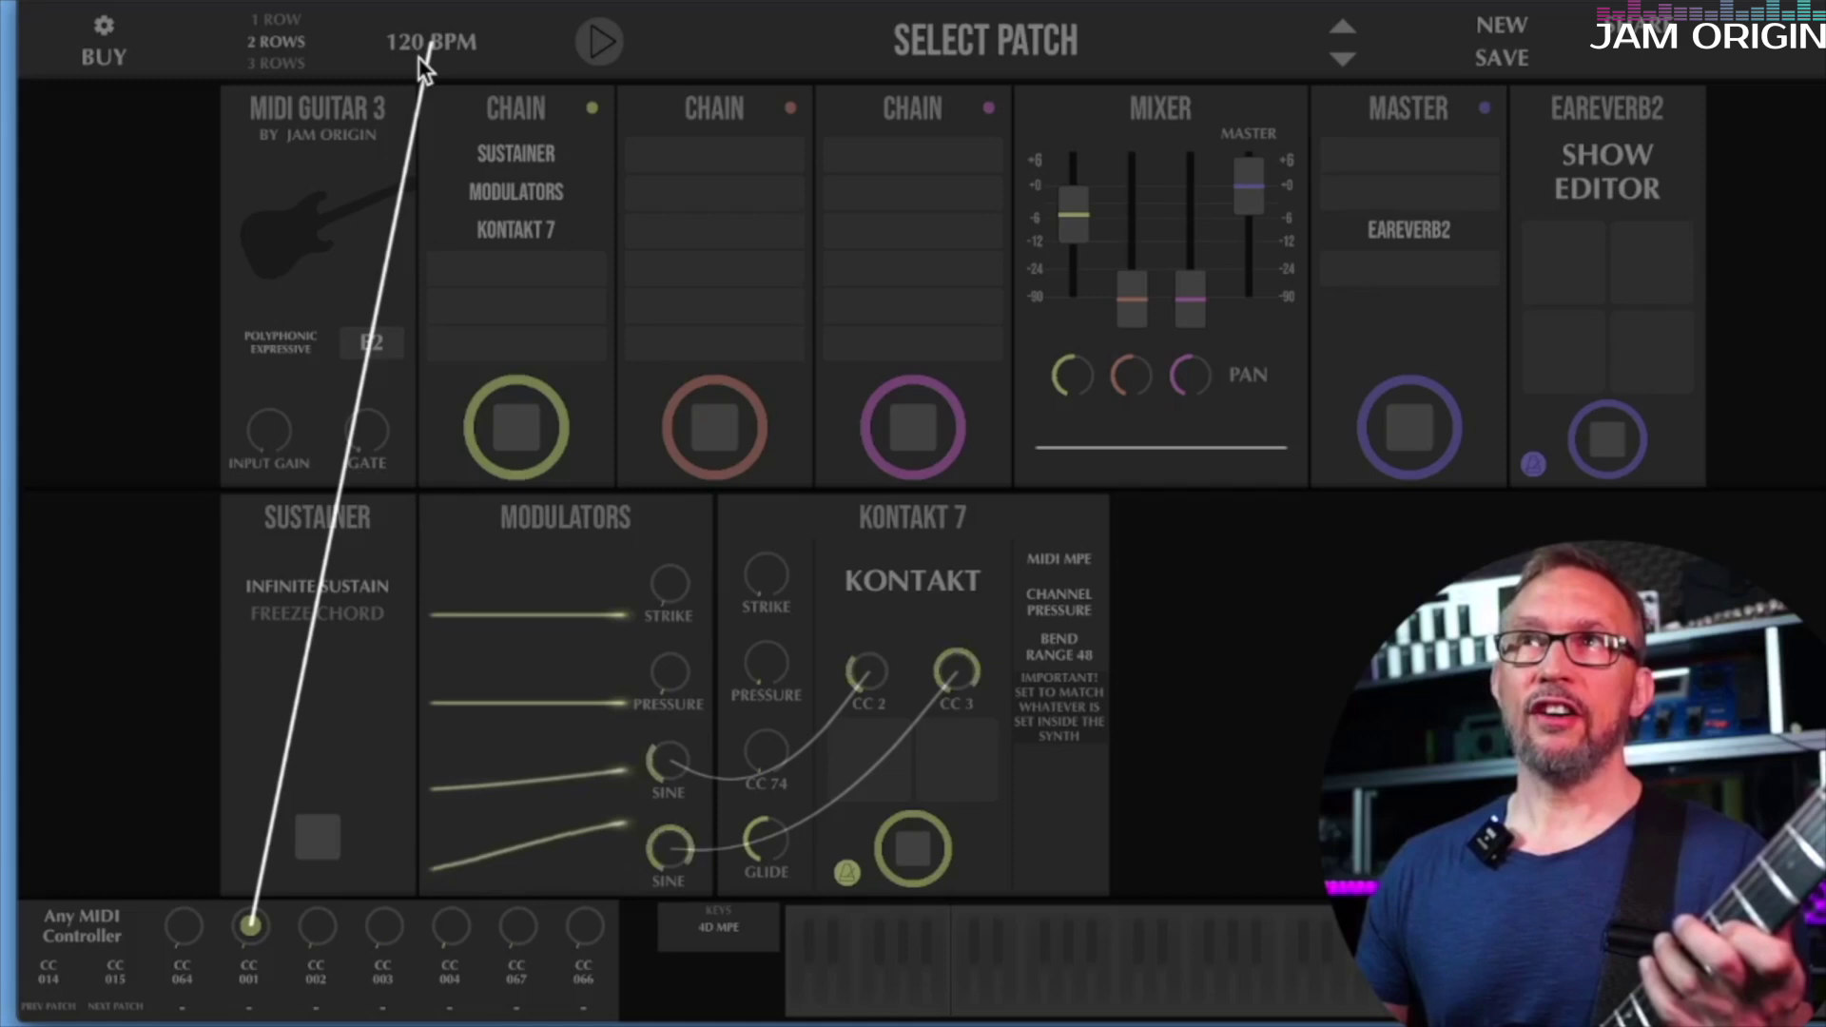
{"action": "left_click_drag", "start_coordinate": [419, 57], "coordinate": [422, 57]}
{"action": "left_click", "coordinate": [915, 565]}
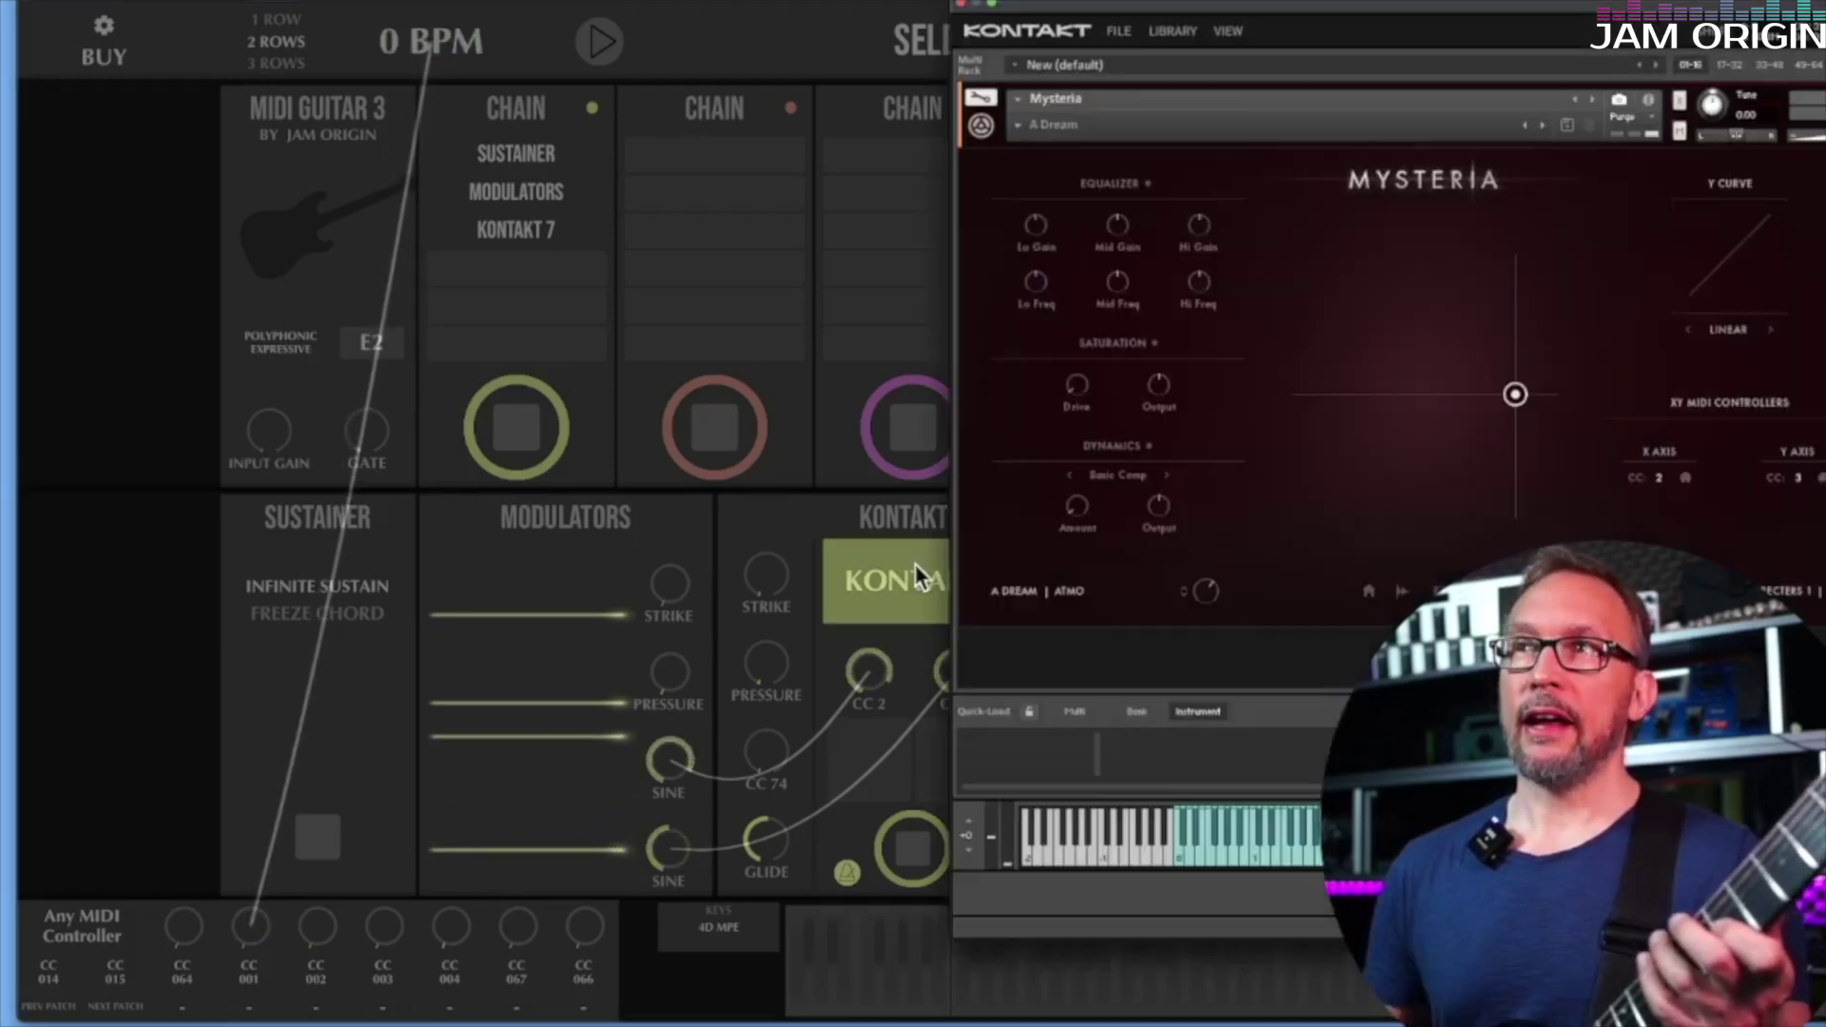